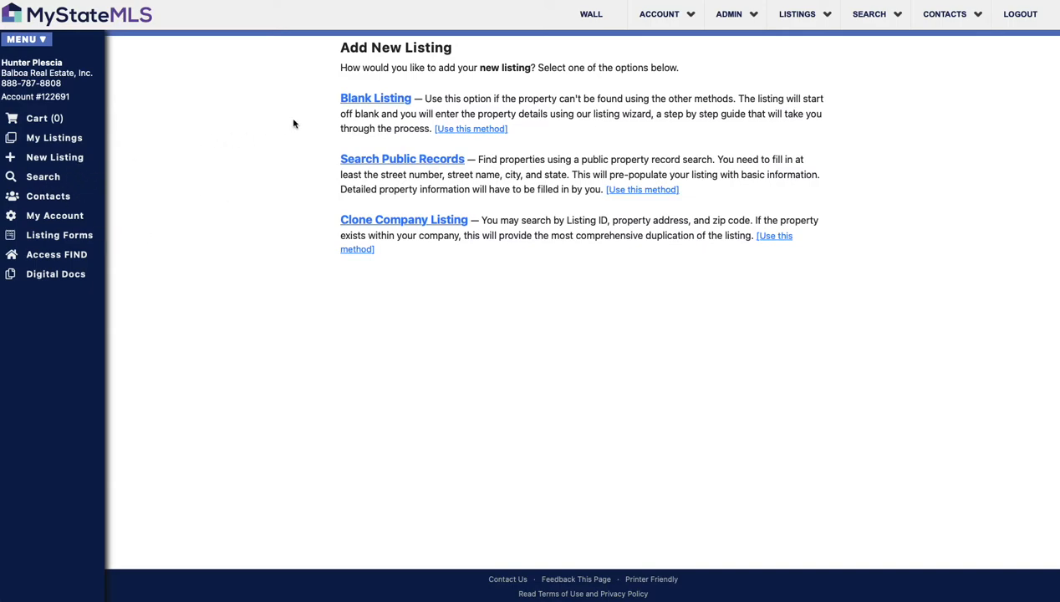
Step: Choose Blank Listing to open an empty listing wizard form
{"action": "left_click", "coordinate": [396, 102]}
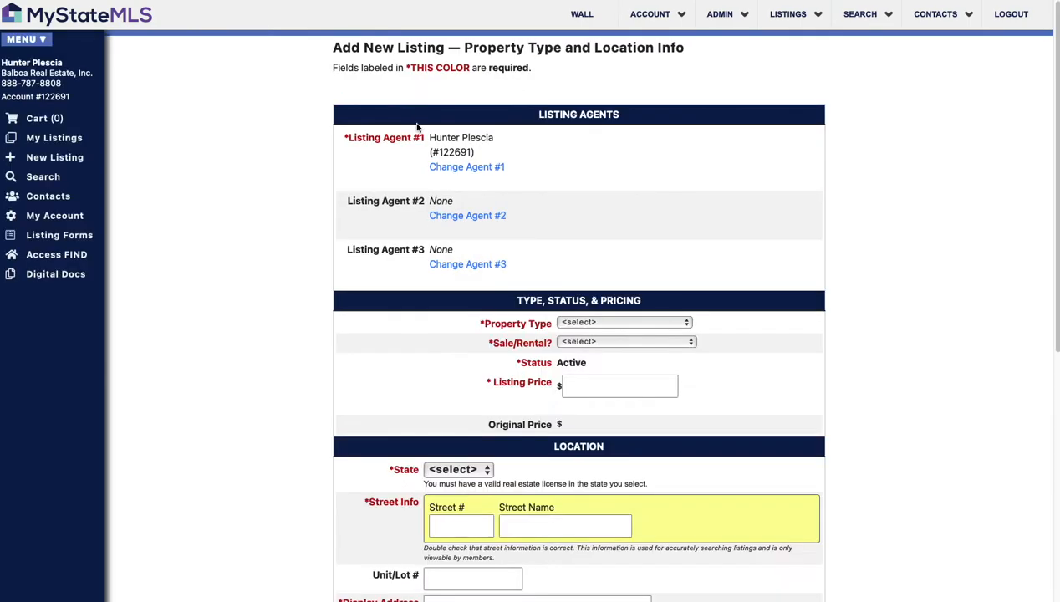
Step: Set Property Type to House (Detached), Sale/Rental to For Sale, and listing price 2,399,000
{"action": "scroll", "coordinate": [479, 172], "scroll_direction": "down", "scroll_amount": 2}
{"action": "scroll", "coordinate": [479, 178], "scroll_direction": "down", "scroll_amount": 3}
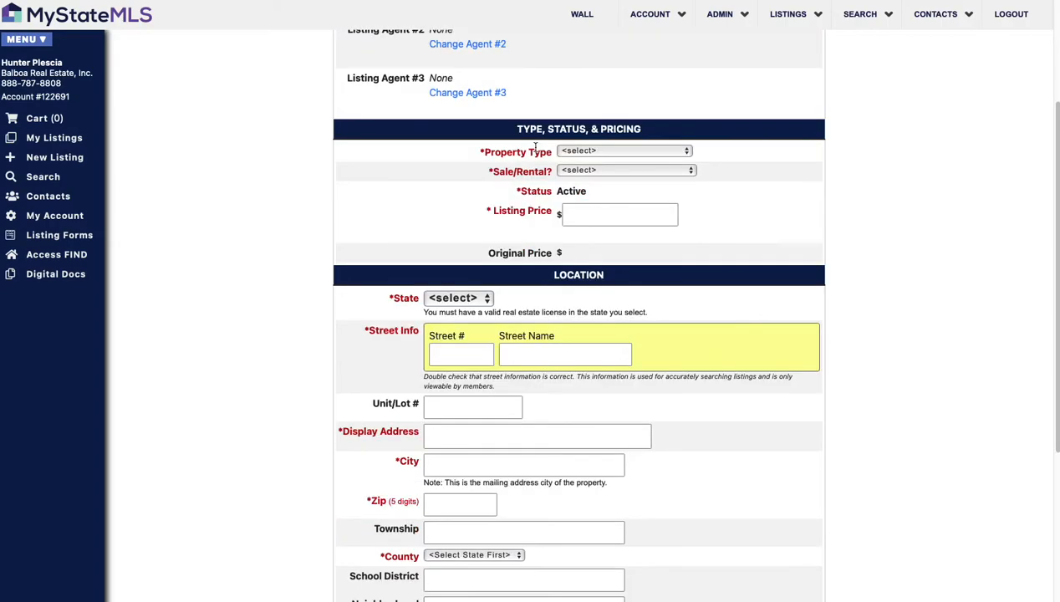
{"action": "left_click", "coordinate": [598, 152]}
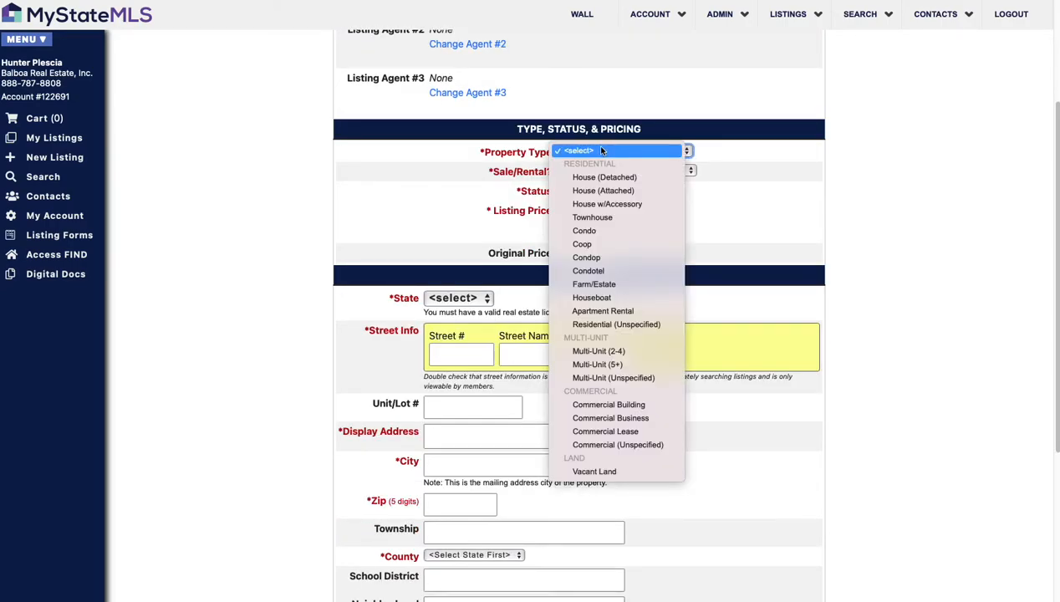
{"action": "left_click", "coordinate": [646, 179]}
{"action": "left_click", "coordinate": [642, 172]}
{"action": "left_click", "coordinate": [640, 183]}
{"action": "left_click", "coordinate": [607, 209]}
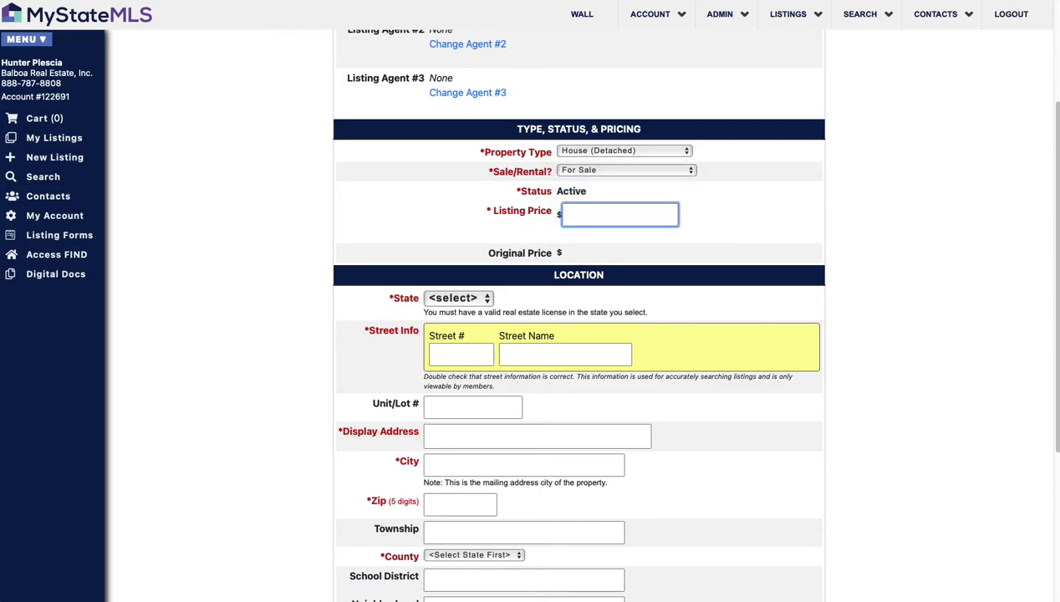
{"action": "type", "text": "2,399,000"}
{"action": "left_click", "coordinate": [459, 302]}
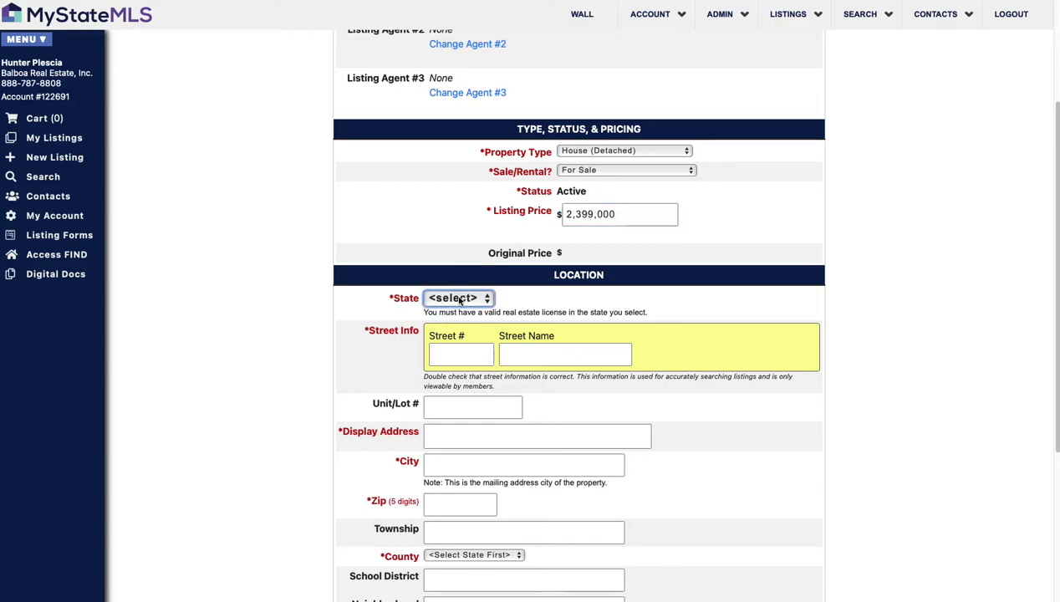
{"action": "left_click", "coordinate": [458, 313]}
{"action": "left_click", "coordinate": [470, 358]}
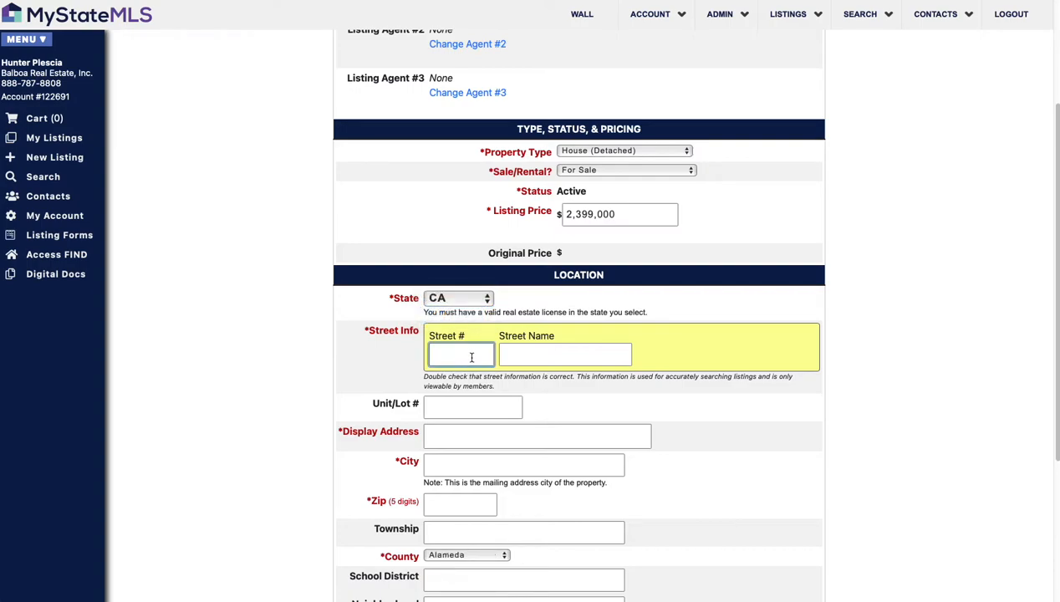
{"action": "key", "text": "Tab"}
{"action": "type", "text": "V"}
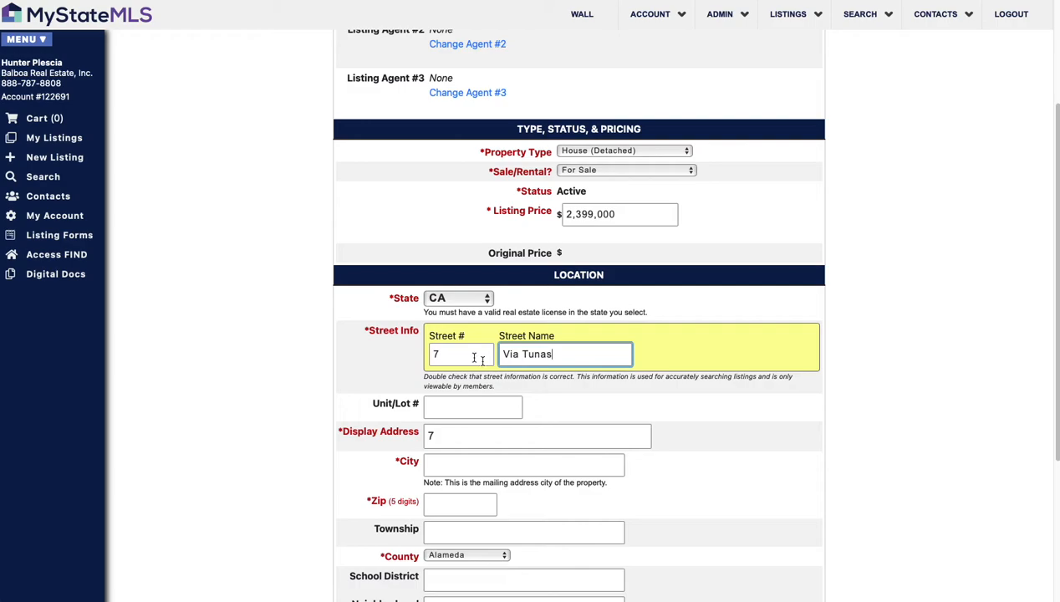
{"action": "scroll", "coordinate": [492, 436], "scroll_direction": "down", "scroll_amount": 1}
{"action": "left_click", "coordinate": [489, 427]}
Step: Pick San Clemente as the city, confirming zip 92673 and Orange County
{"action": "left_click", "coordinate": [493, 452]}
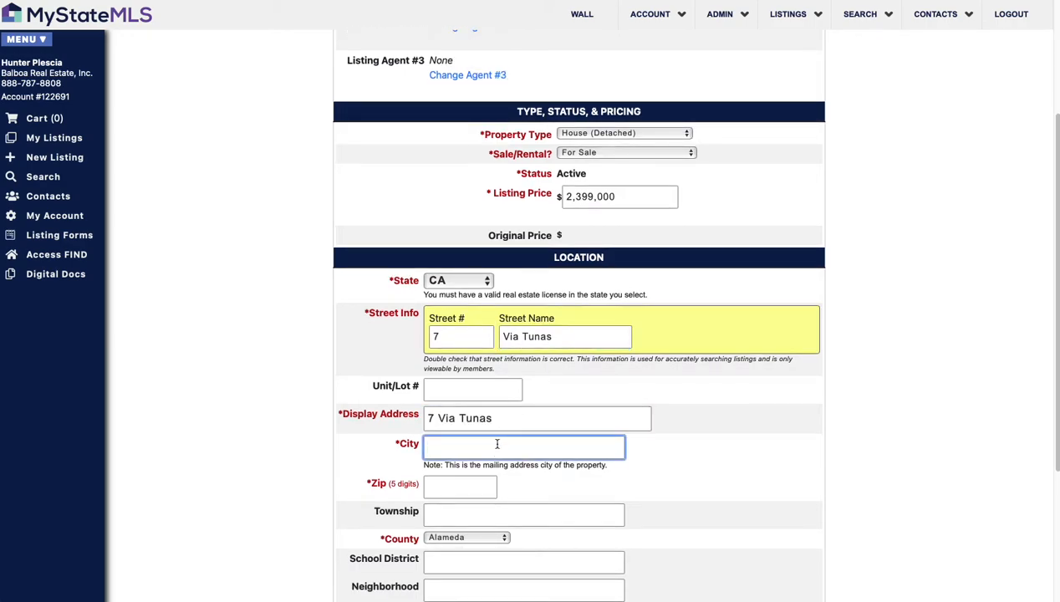
{"action": "scroll", "coordinate": [495, 440], "scroll_direction": "down", "scroll_amount": 2}
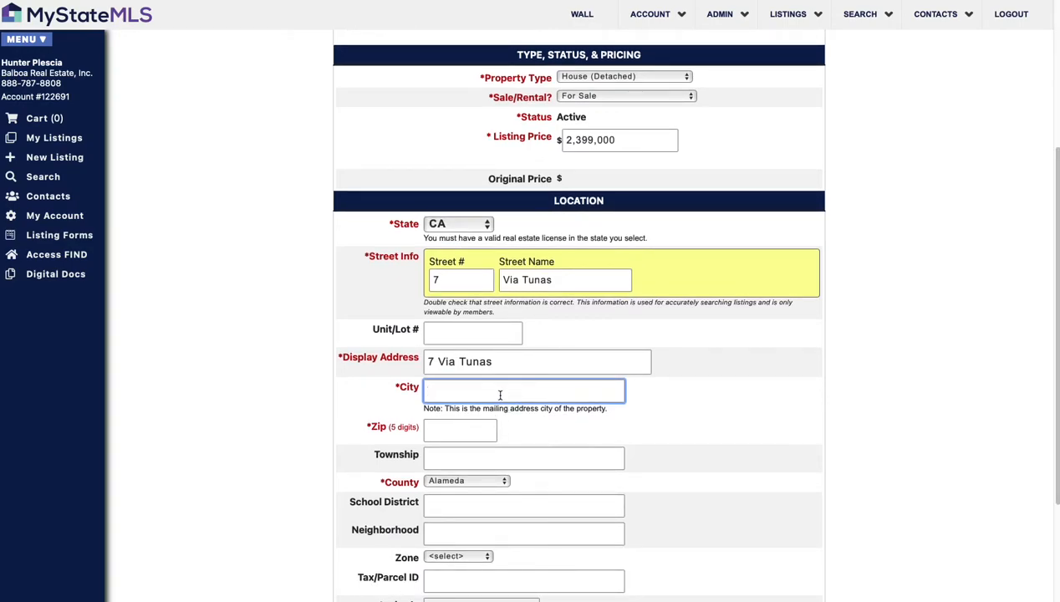
{"action": "type", "text": "San Clemente"}
{"action": "left_click", "coordinate": [460, 413]}
{"action": "left_click", "coordinate": [464, 429]}
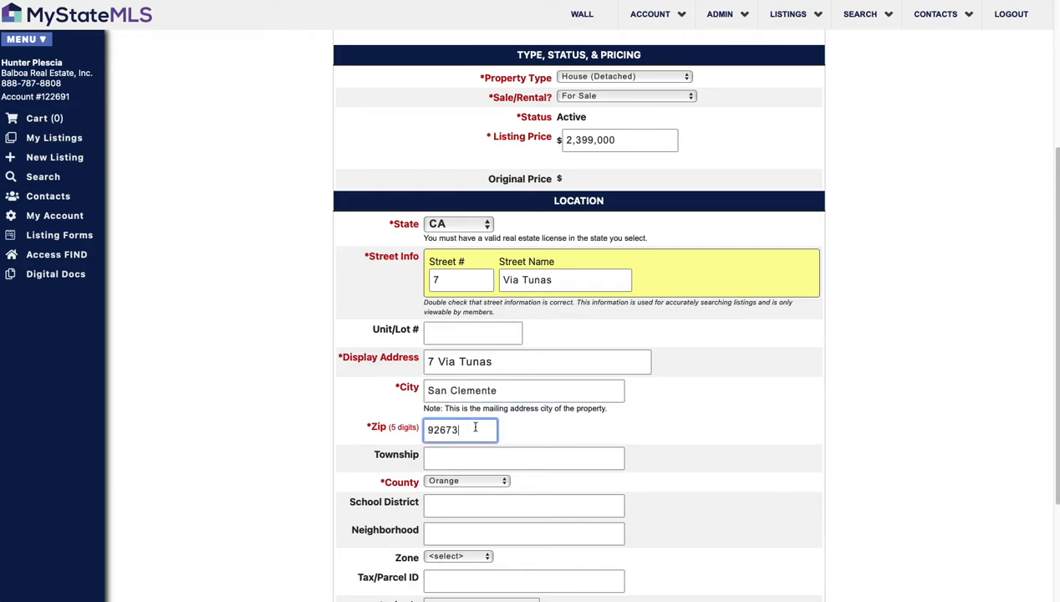
{"action": "left_click", "coordinate": [484, 479]}
{"action": "left_click", "coordinate": [736, 482]}
{"action": "scroll", "coordinate": [736, 483], "scroll_direction": "down", "scroll_amount": 2}
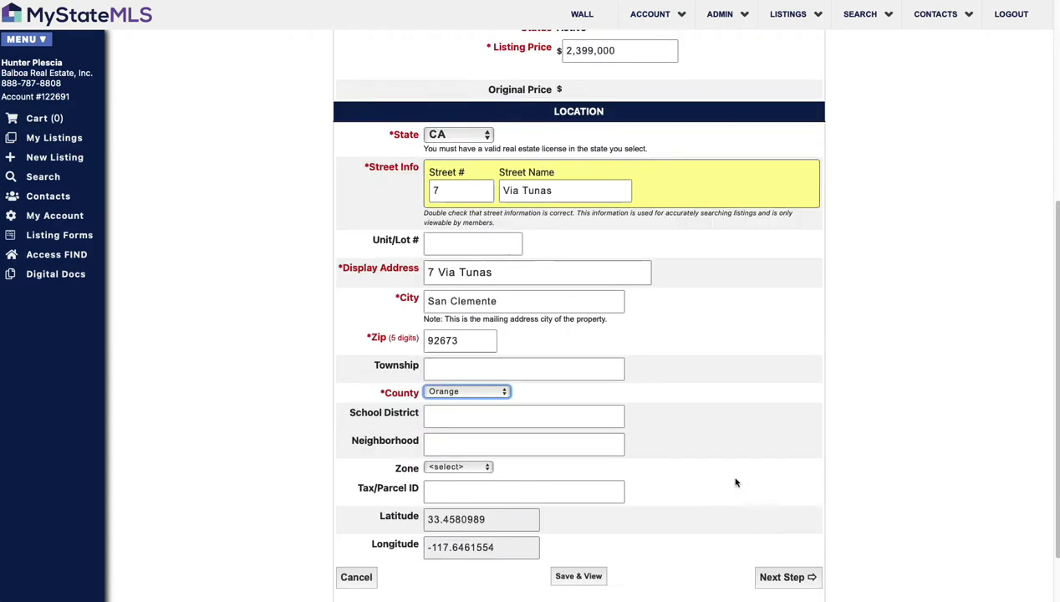
{"action": "scroll", "coordinate": [594, 457], "scroll_direction": "down", "scroll_amount": 1}
{"action": "scroll", "coordinate": [466, 403], "scroll_direction": "down", "scroll_amount": 1}
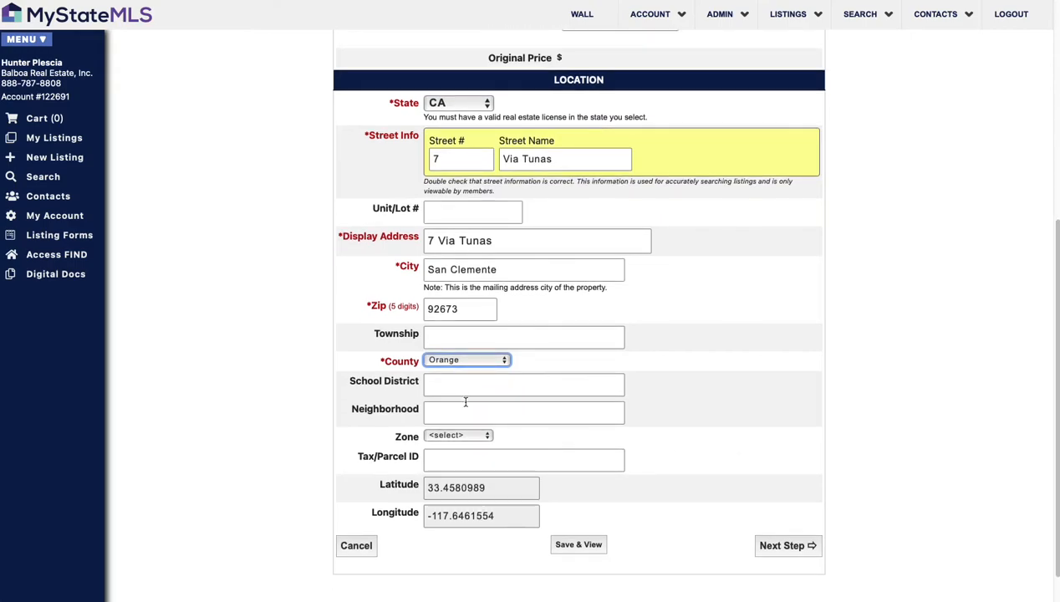
{"action": "scroll", "coordinate": [466, 402], "scroll_direction": "down", "scroll_amount": 2}
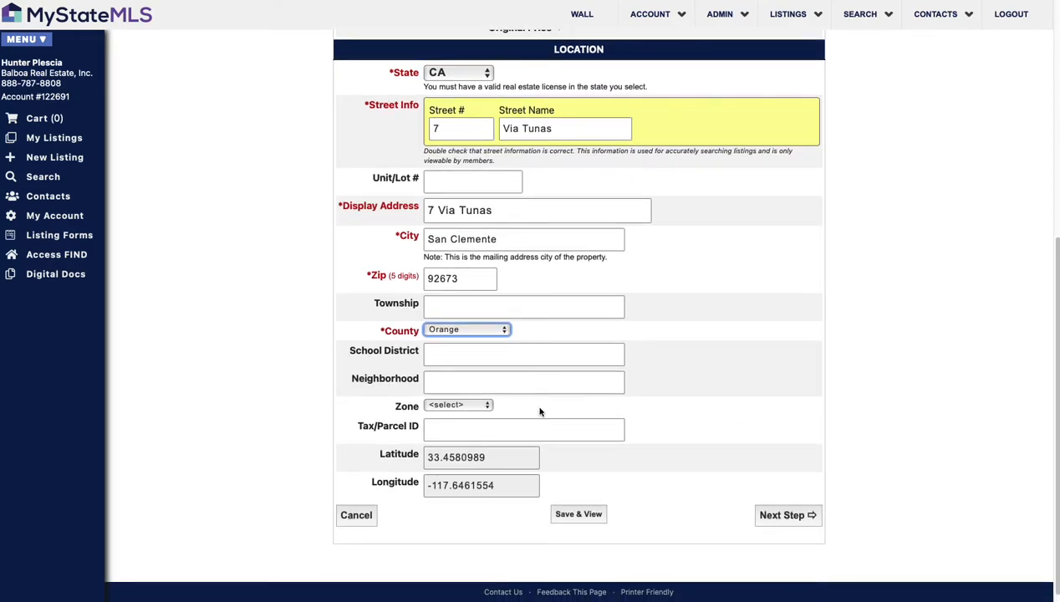
{"action": "scroll", "coordinate": [585, 418], "scroll_direction": "down", "scroll_amount": 1}
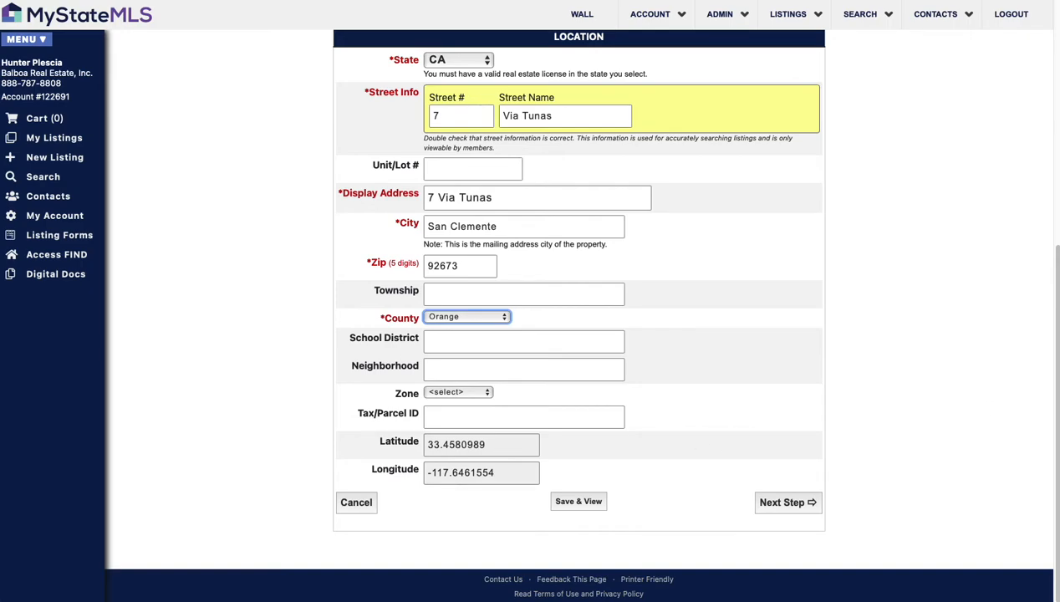
{"action": "left_click", "coordinate": [502, 413]}
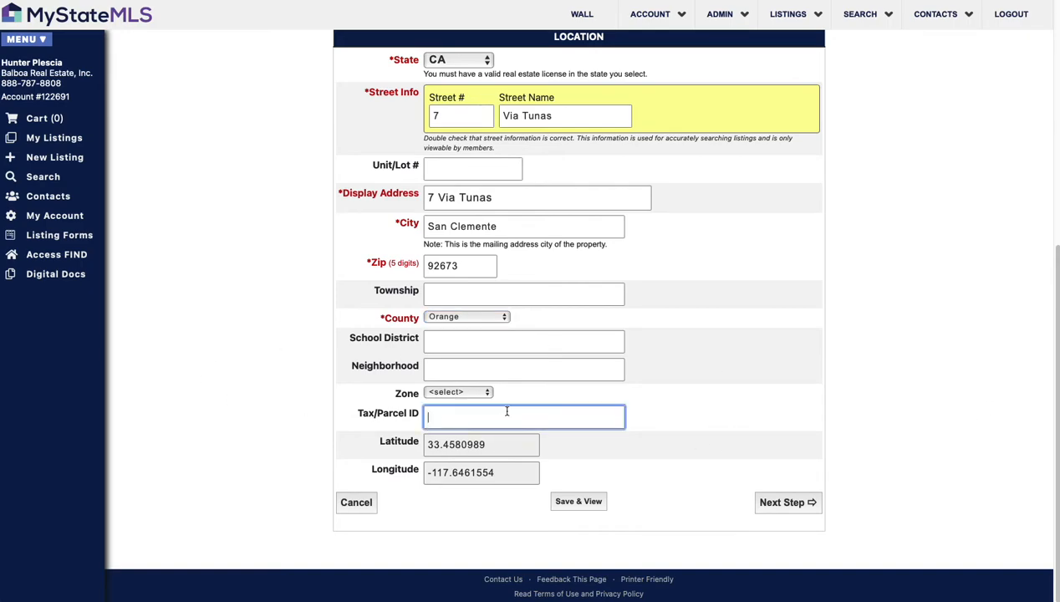
{"action": "left_click", "coordinate": [791, 504]}
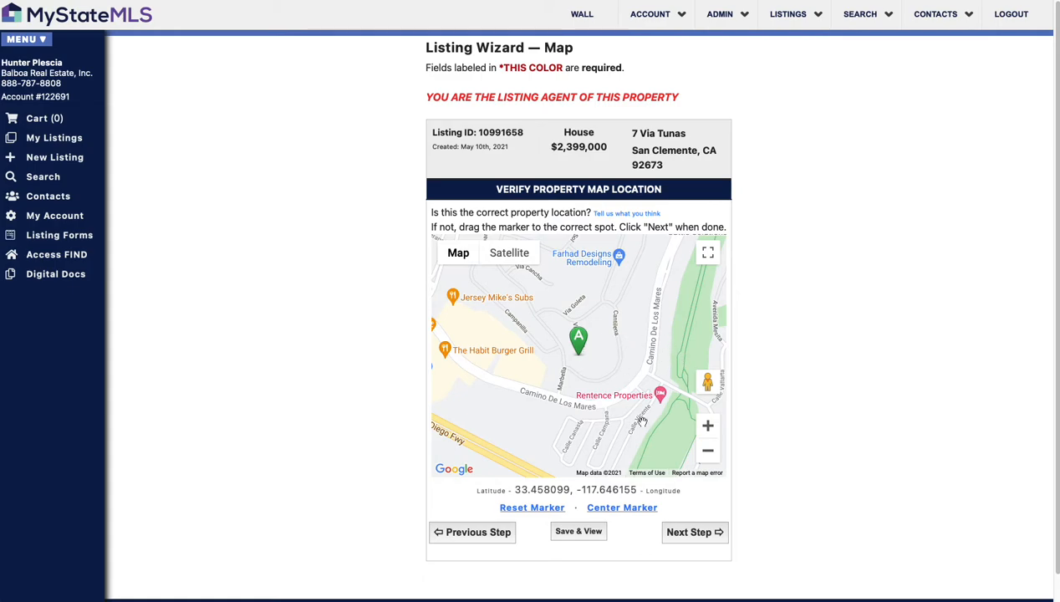
Step: Accept the property's map location and continue to the Listing Info page
{"action": "left_click", "coordinate": [708, 536]}
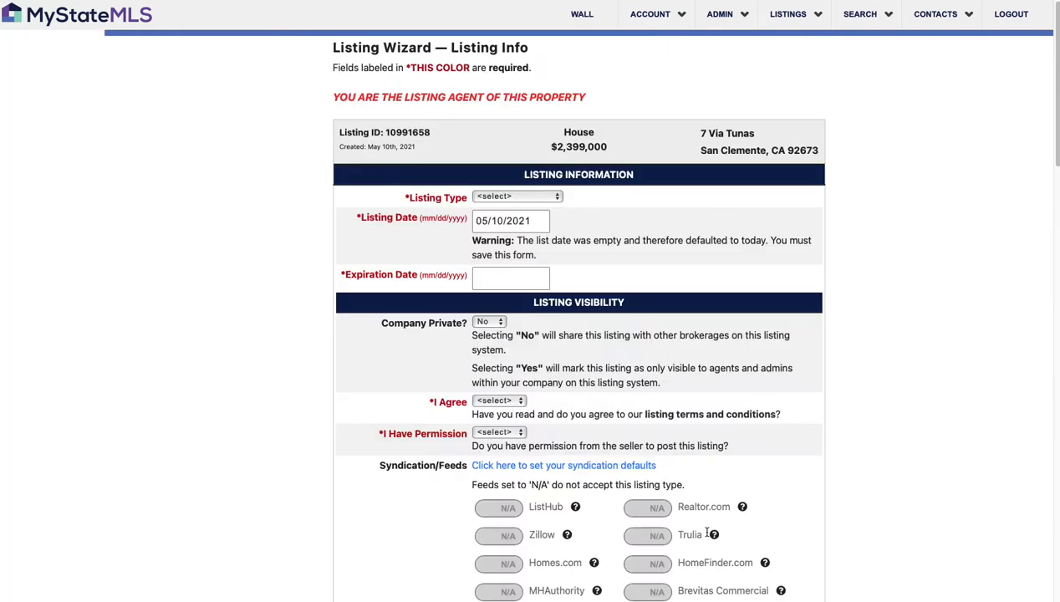
Step: Set Listing Type to Exclusive with an expiration date of 05/31/2021
{"action": "left_click", "coordinate": [534, 198]}
{"action": "left_click", "coordinate": [532, 210]}
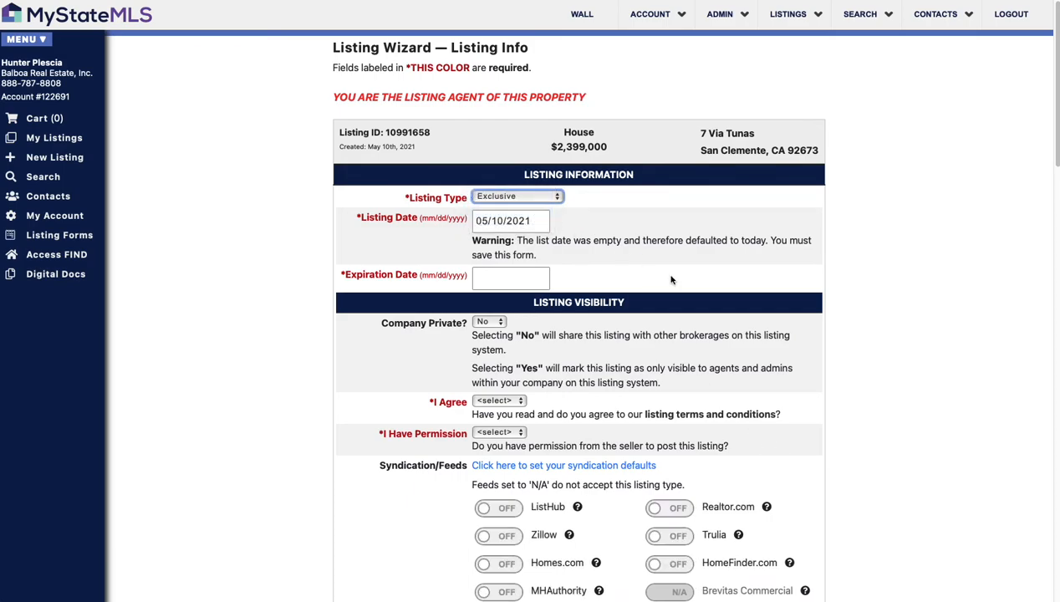
{"action": "left_click", "coordinate": [509, 281]}
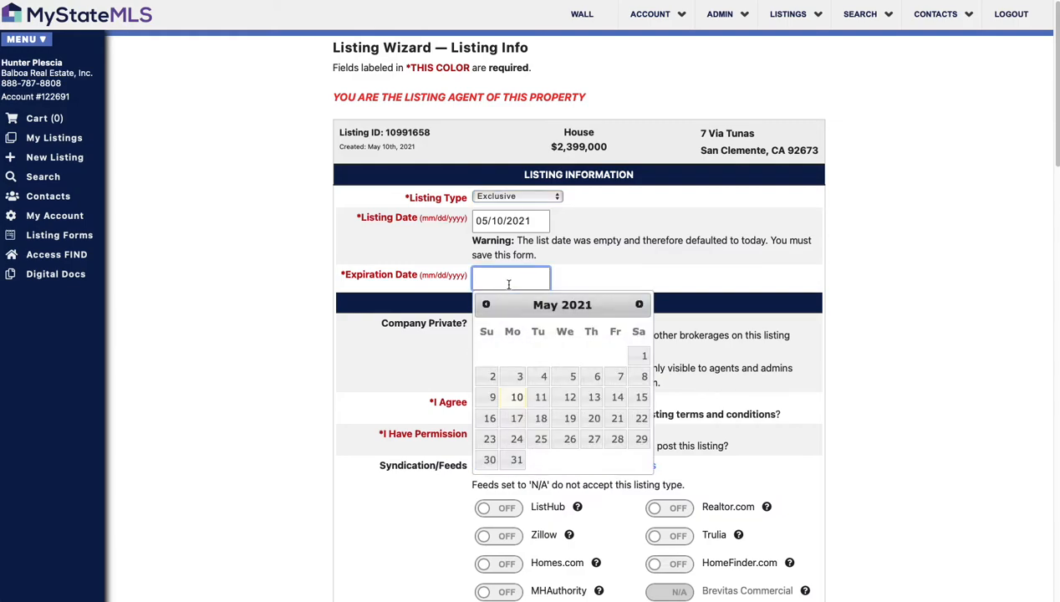
{"action": "left_click", "coordinate": [518, 462]}
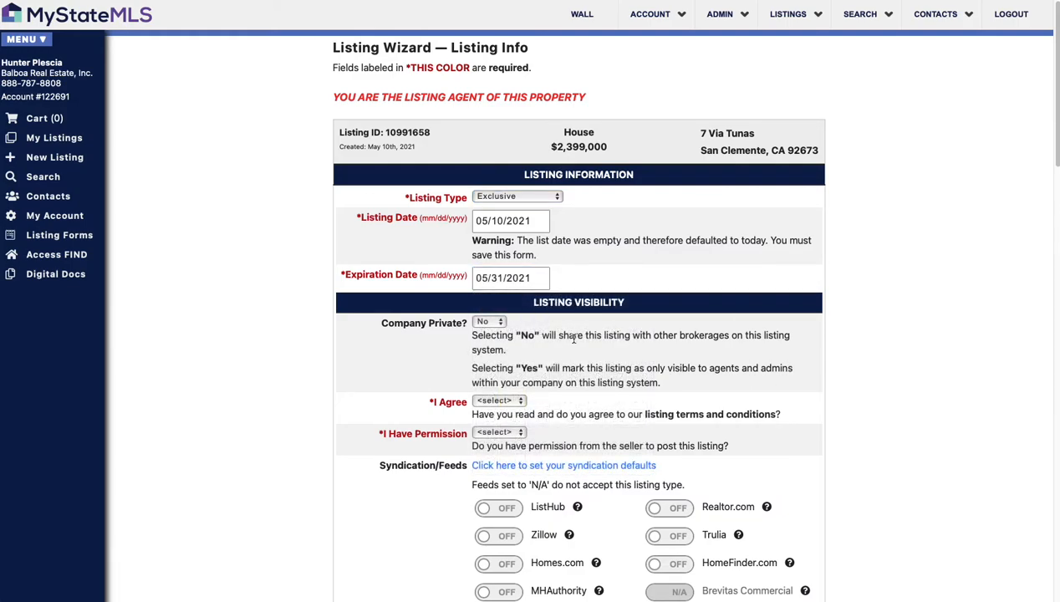
{"action": "scroll", "coordinate": [633, 352], "scroll_direction": "down", "scroll_amount": 2}
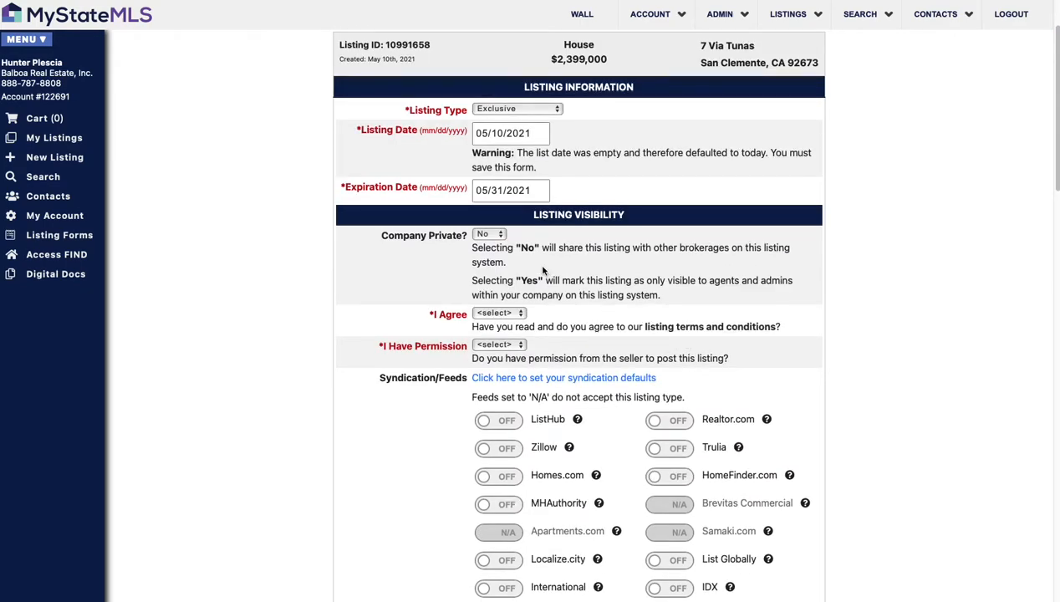
{"action": "scroll", "coordinate": [590, 319], "scroll_direction": "down", "scroll_amount": 1}
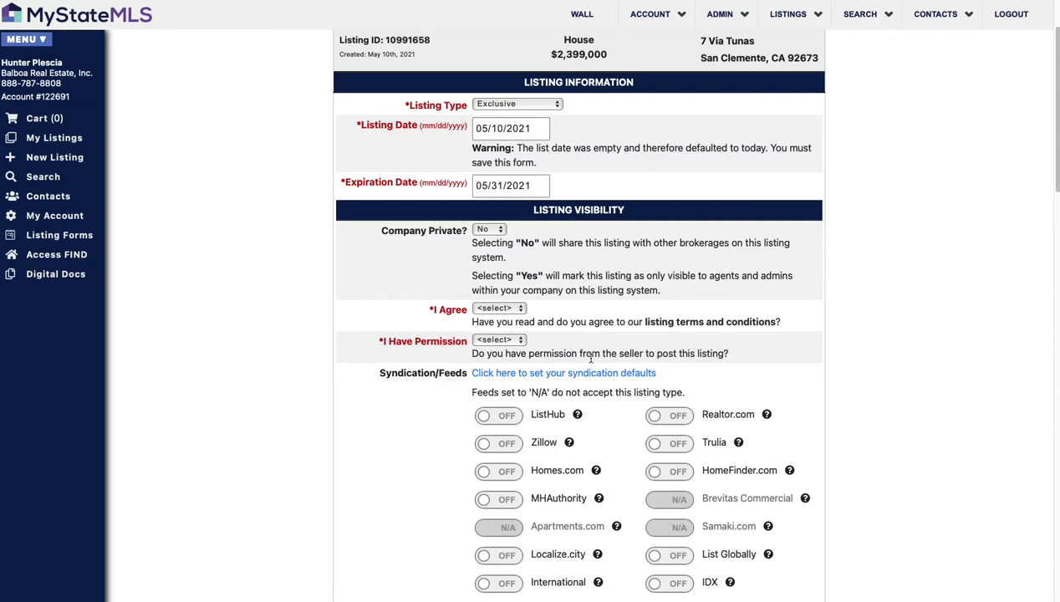
{"action": "scroll", "coordinate": [590, 358], "scroll_direction": "down", "scroll_amount": 3}
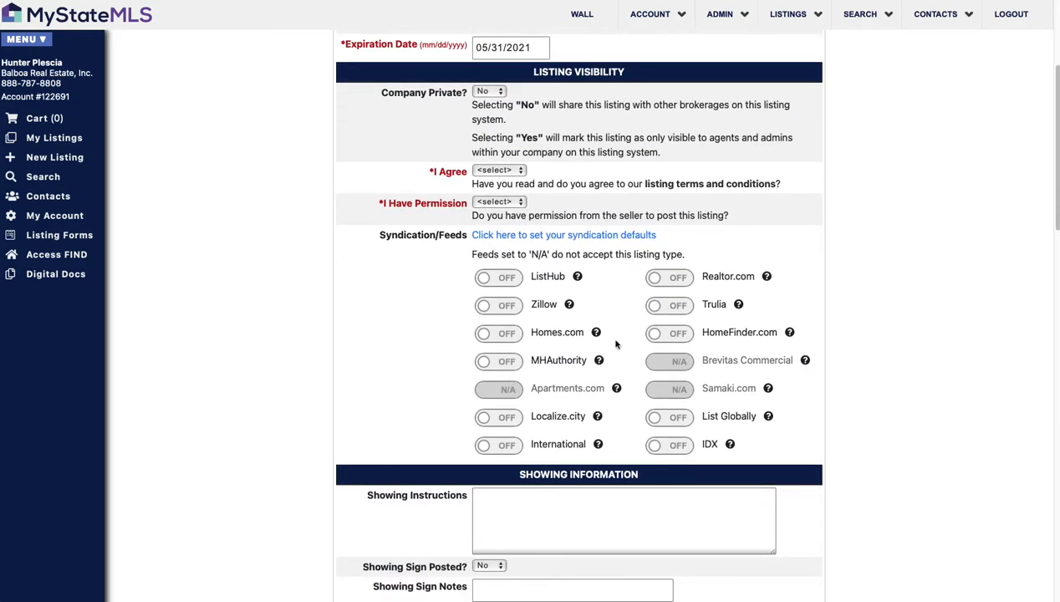
Step: Answer Yes to both I Agree and I Have Permission
{"action": "left_click", "coordinate": [499, 171]}
{"action": "left_click", "coordinate": [506, 182]}
{"action": "left_click", "coordinate": [500, 201]}
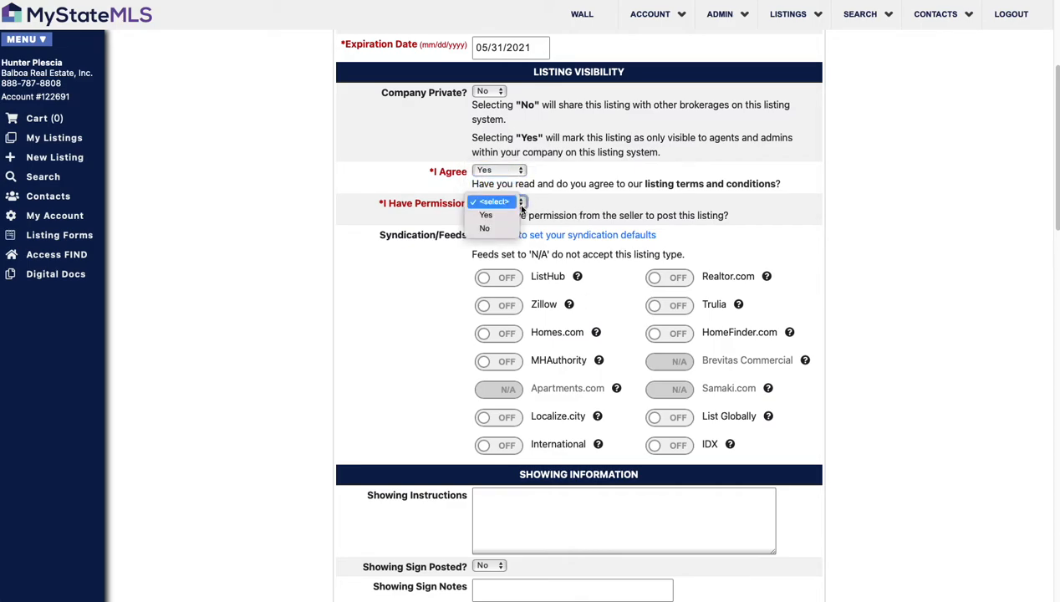
{"action": "left_click", "coordinate": [633, 233]}
{"action": "key", "text": "y"}
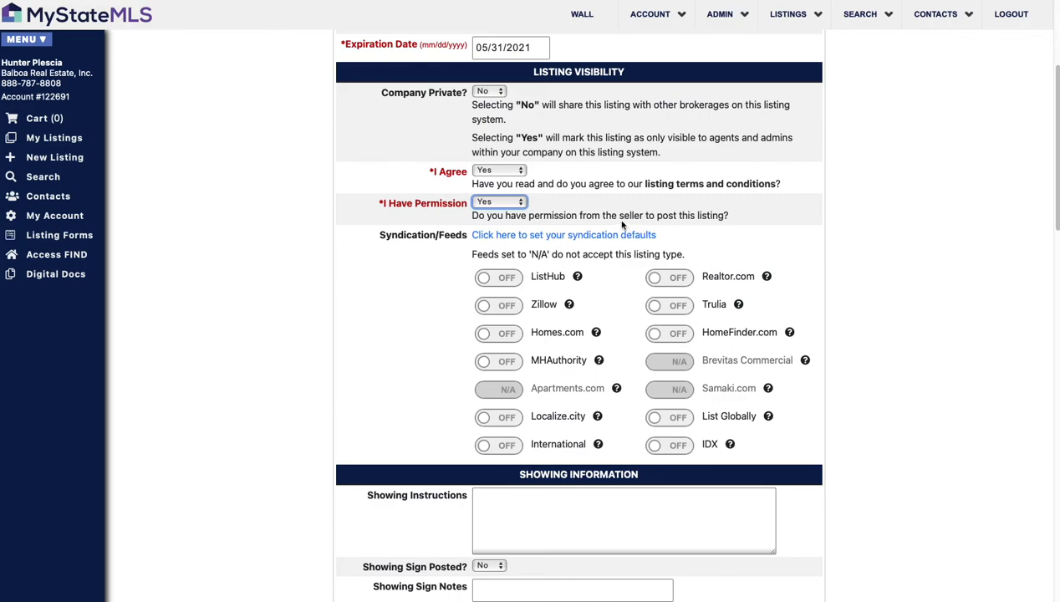
{"action": "scroll", "coordinate": [602, 246], "scroll_direction": "down", "scroll_amount": 1}
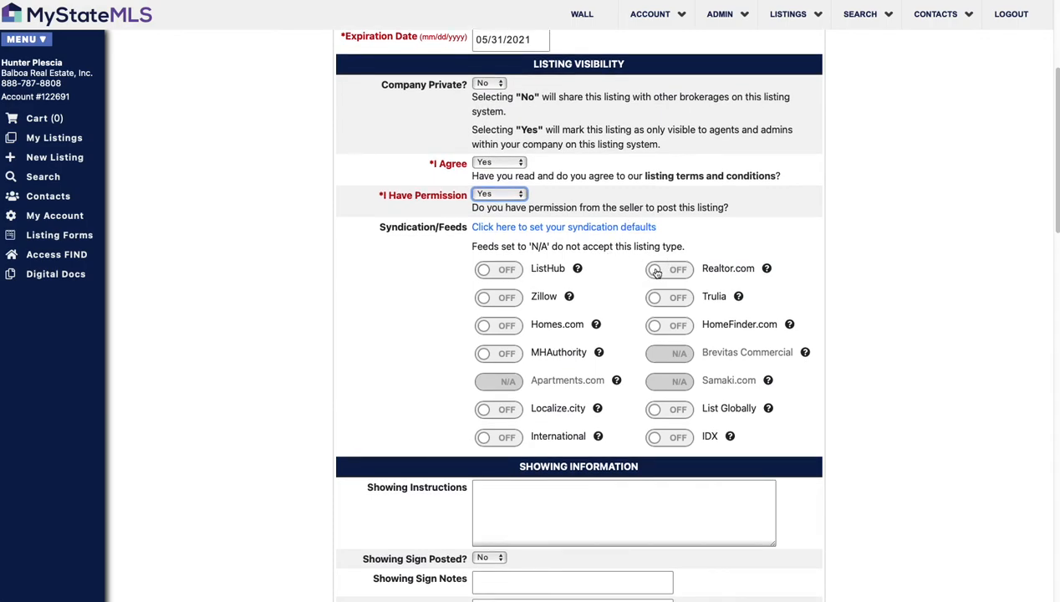
Step: Turn on Realtor.com, Trulia, Zillow, Homes.com, IDX, ListHub and International syndication feeds
{"action": "left_click", "coordinate": [656, 272]}
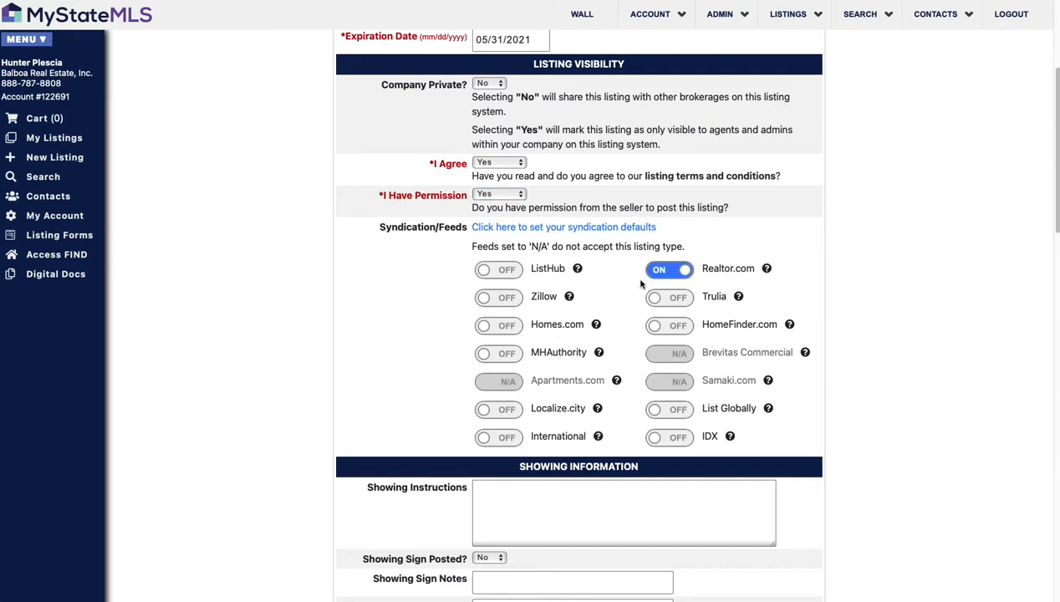
{"action": "left_click", "coordinate": [651, 297]}
{"action": "left_click", "coordinate": [490, 301]}
{"action": "left_click", "coordinate": [485, 326]}
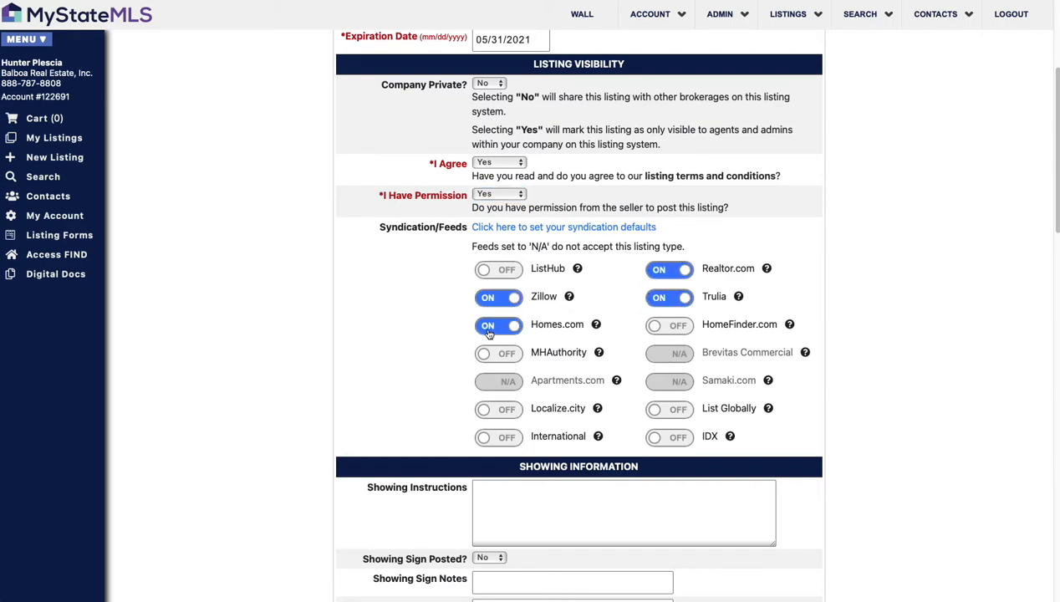
{"action": "scroll", "coordinate": [641, 380], "scroll_direction": "down", "scroll_amount": 1}
{"action": "left_click", "coordinate": [660, 425]}
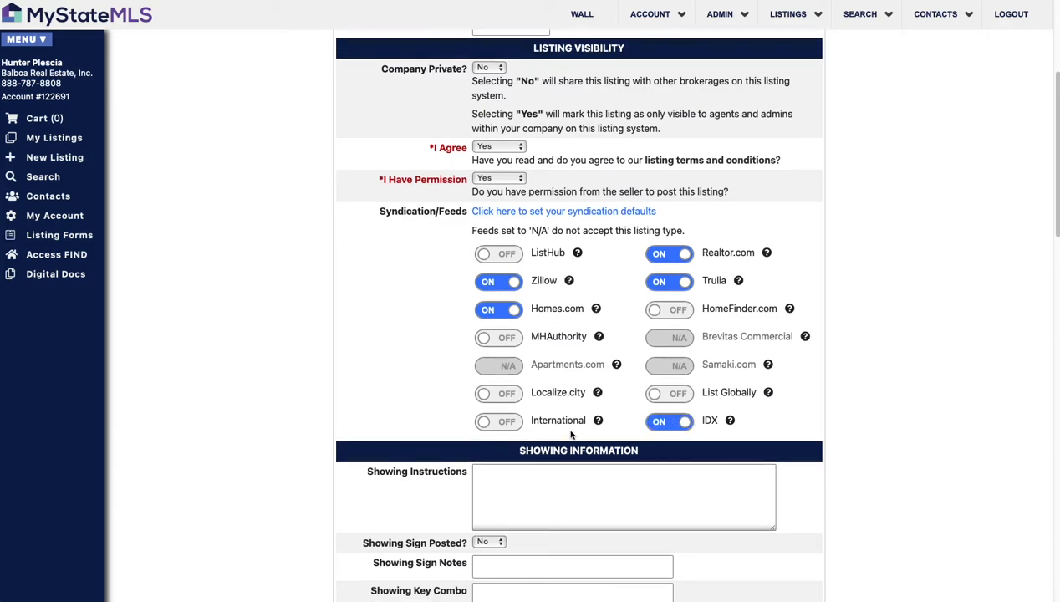
{"action": "left_click", "coordinate": [485, 254]}
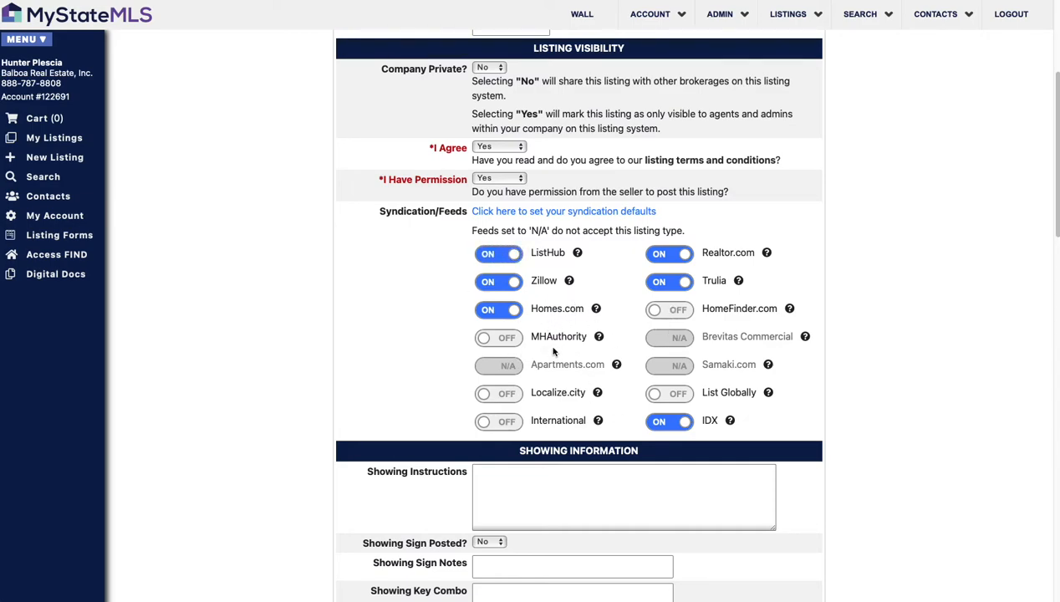
{"action": "left_click", "coordinate": [484, 423]}
{"action": "left_click", "coordinate": [528, 498]}
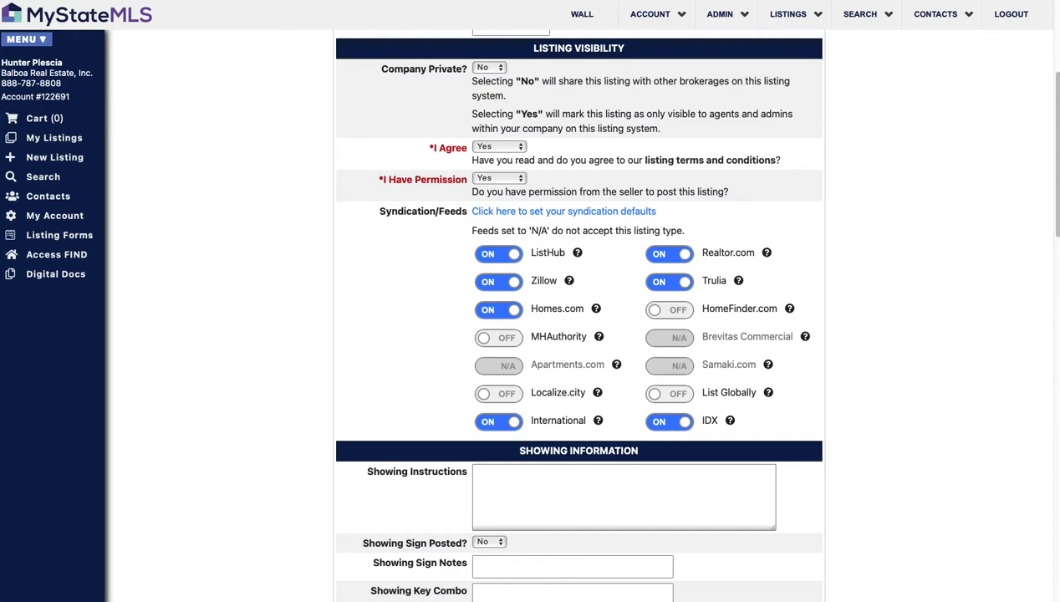
Step: Paste the prepared showing instructions and enter 2.5% as the compensation
{"action": "left_click", "coordinate": [568, 479]}
{"action": "key", "text": "super+v"}
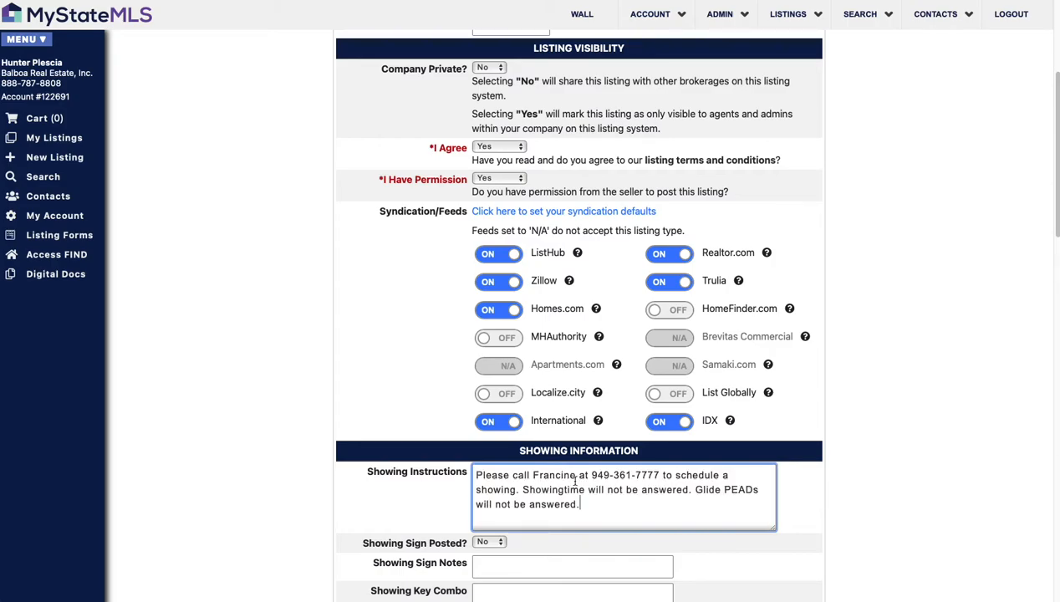
{"action": "scroll", "coordinate": [734, 466], "scroll_direction": "down", "scroll_amount": 4}
{"action": "scroll", "coordinate": [731, 462], "scroll_direction": "down", "scroll_amount": 2}
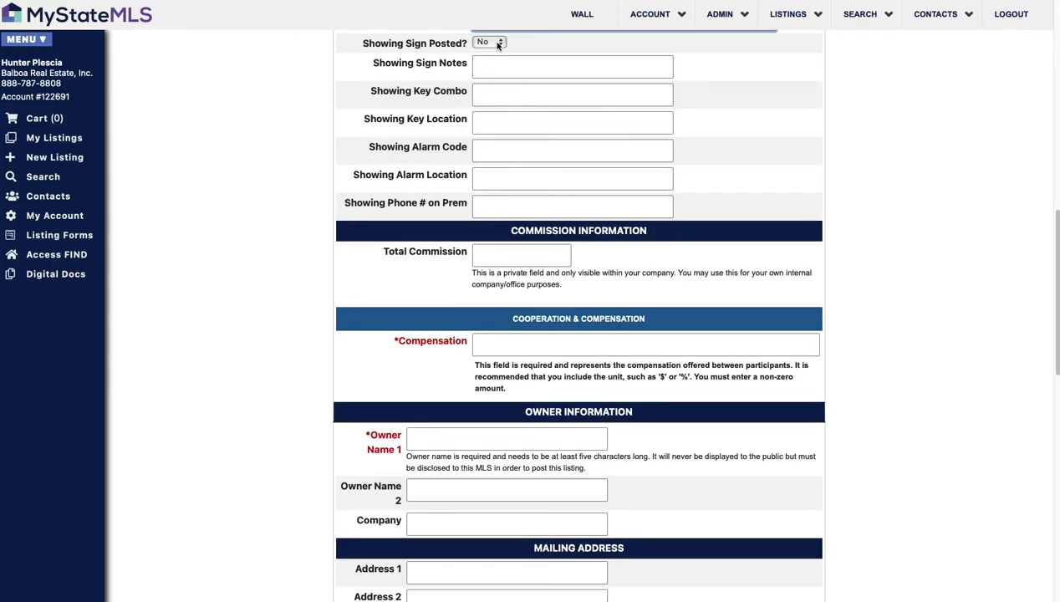
{"action": "left_click", "coordinate": [543, 255]}
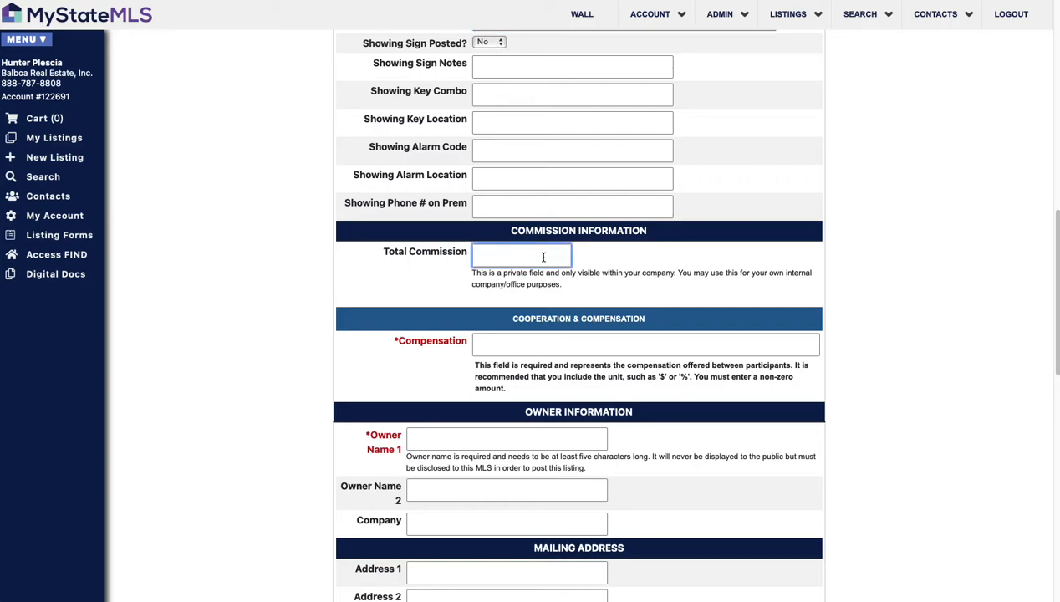
{"action": "left_click", "coordinate": [556, 345]}
{"action": "type", "text": "2.5%"}
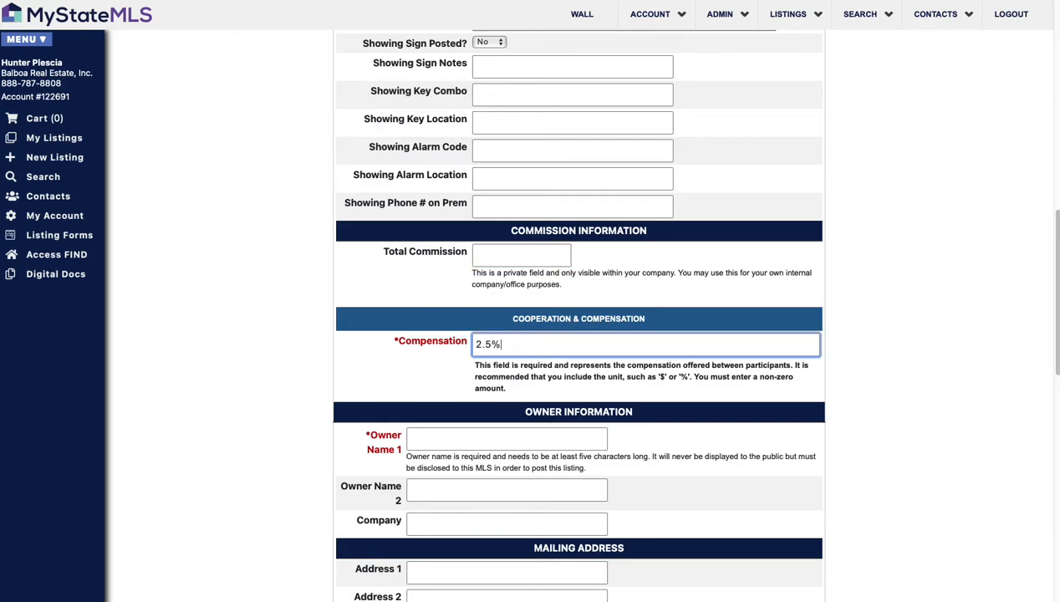
Step: Fill in Owner Name 1 and the owner's primary phone number
{"action": "left_click", "coordinate": [504, 438]}
{"action": "type", "text": "Francine"}
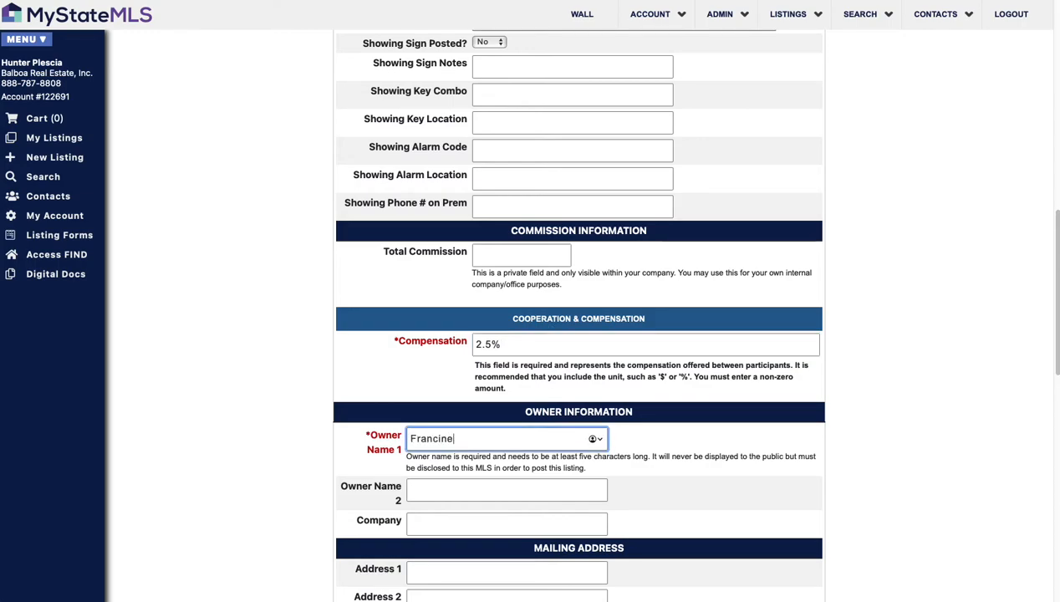
{"action": "scroll", "coordinate": [637, 435], "scroll_direction": "down", "scroll_amount": 1}
{"action": "scroll", "coordinate": [637, 435], "scroll_direction": "down", "scroll_amount": 8}
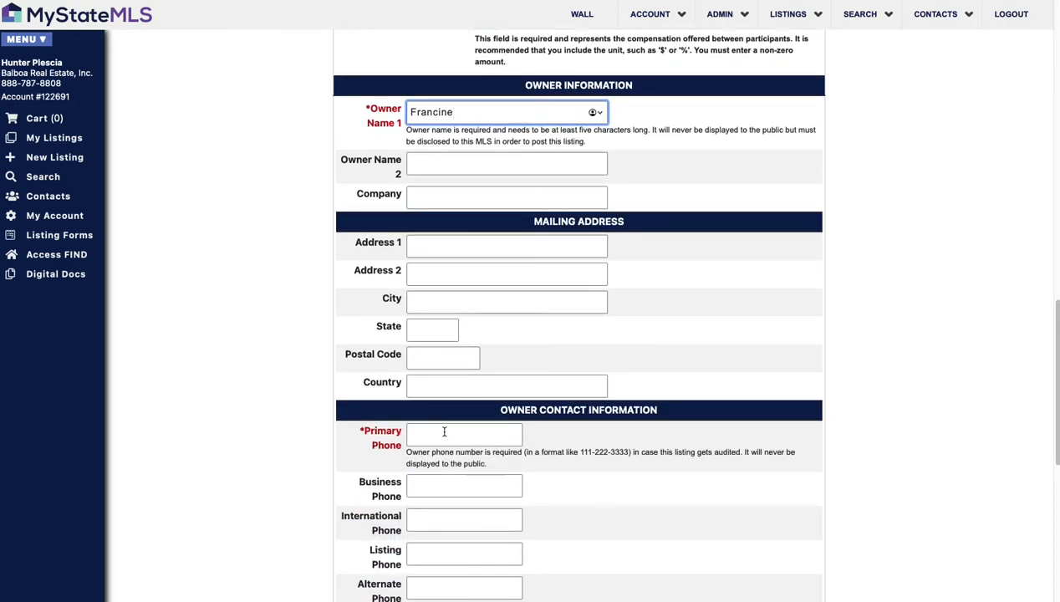
{"action": "left_click", "coordinate": [445, 431]}
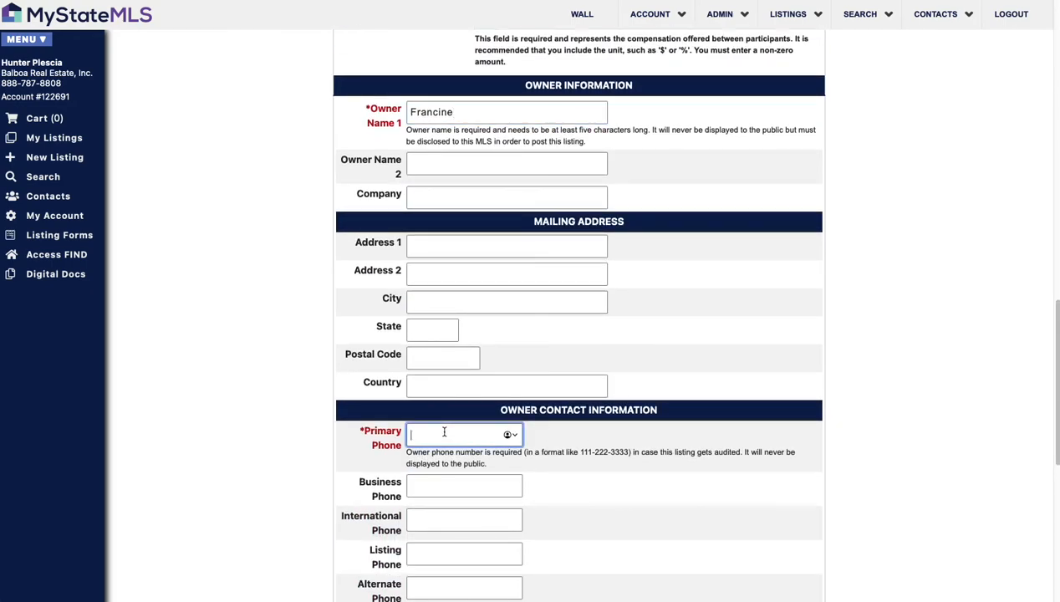
Step: Tick Typical under Type of Sale and review the rest of the page
{"action": "scroll", "coordinate": [680, 452], "scroll_direction": "down", "scroll_amount": 1}
{"action": "scroll", "coordinate": [673, 440], "scroll_direction": "down", "scroll_amount": 1}
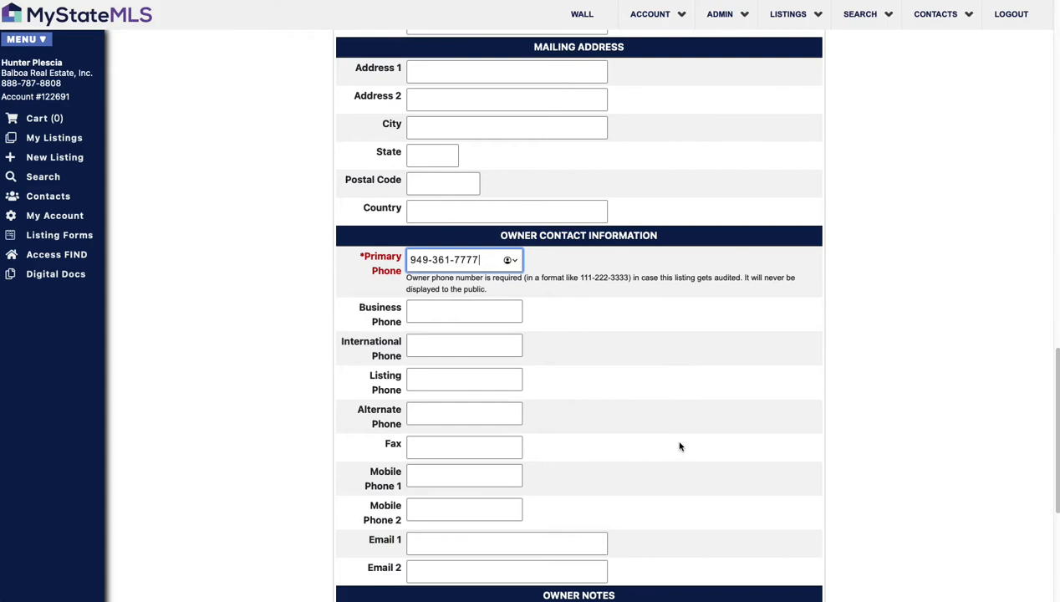
{"action": "scroll", "coordinate": [680, 446], "scroll_direction": "down", "scroll_amount": 2}
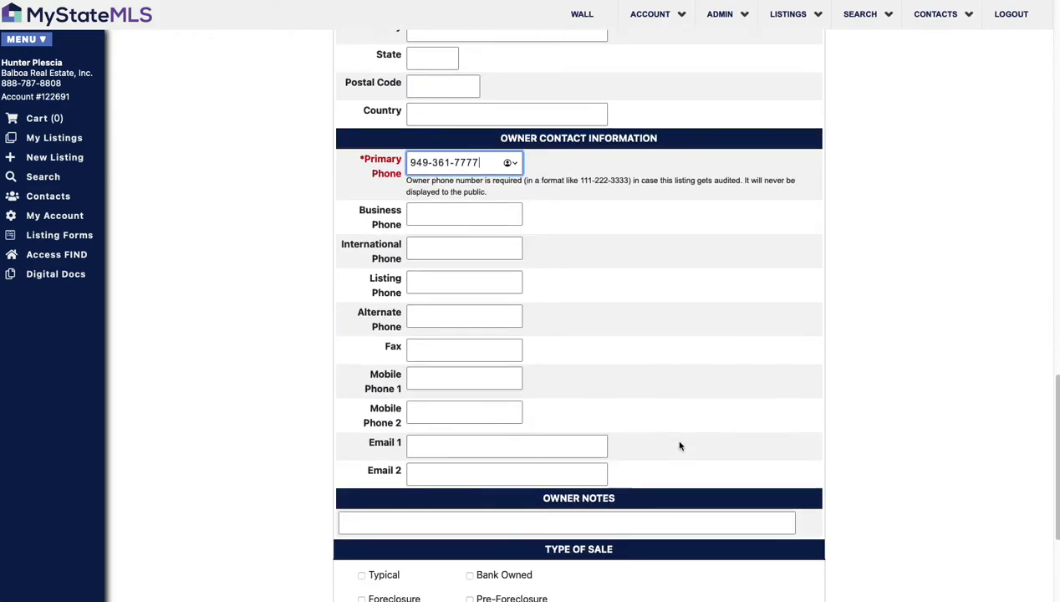
{"action": "scroll", "coordinate": [679, 444], "scroll_direction": "down", "scroll_amount": 3}
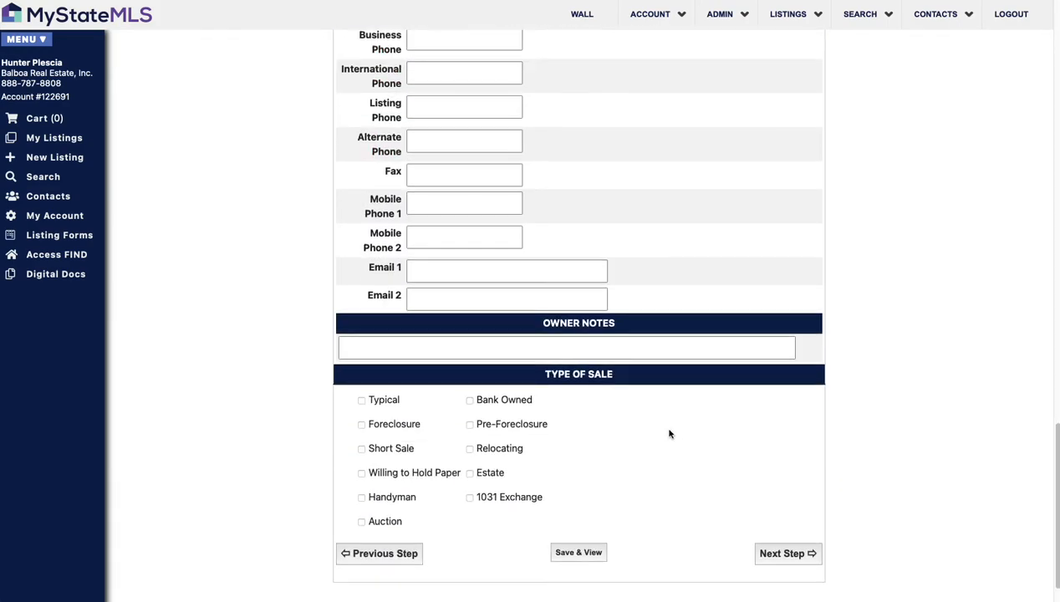
{"action": "left_click", "coordinate": [362, 401]}
{"action": "scroll", "coordinate": [716, 462], "scroll_direction": "down", "scroll_amount": 1}
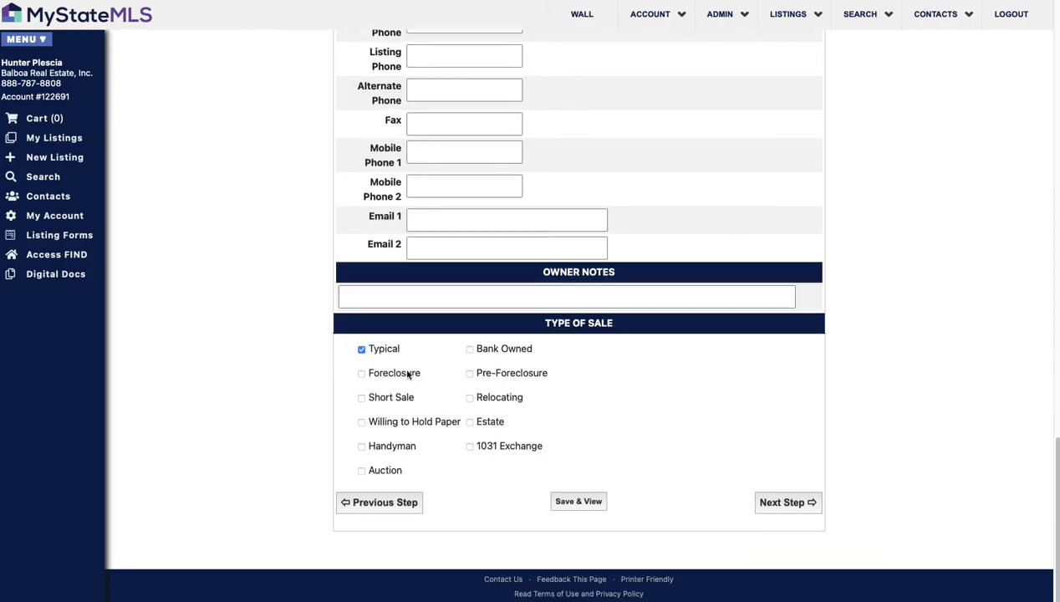
{"action": "scroll", "coordinate": [508, 409], "scroll_direction": "up", "scroll_amount": 5}
{"action": "scroll", "coordinate": [507, 409], "scroll_direction": "up", "scroll_amount": 15}
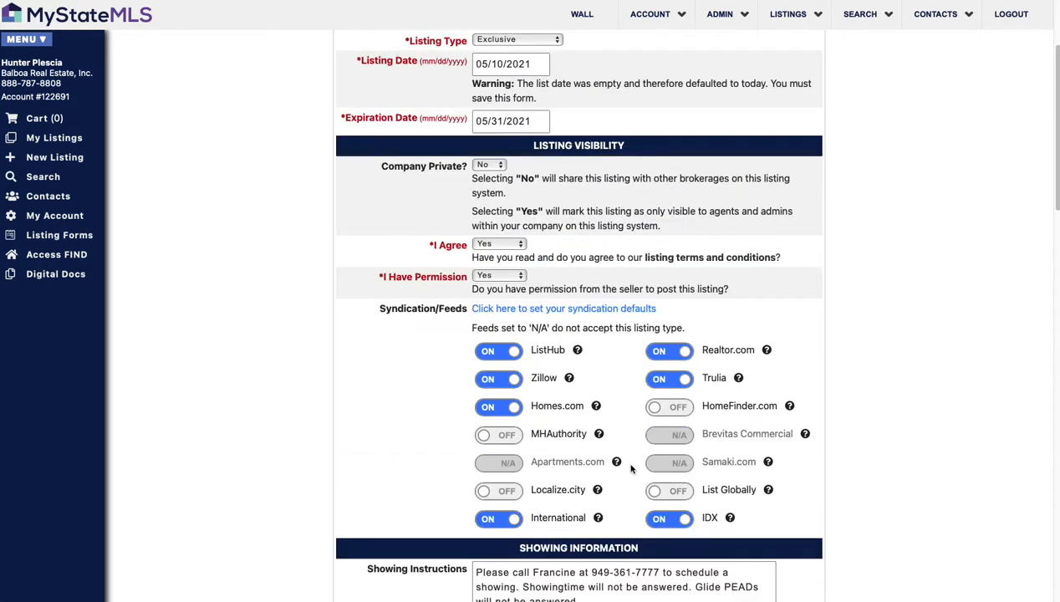
{"action": "scroll", "coordinate": [596, 382], "scroll_direction": "down", "scroll_amount": 1}
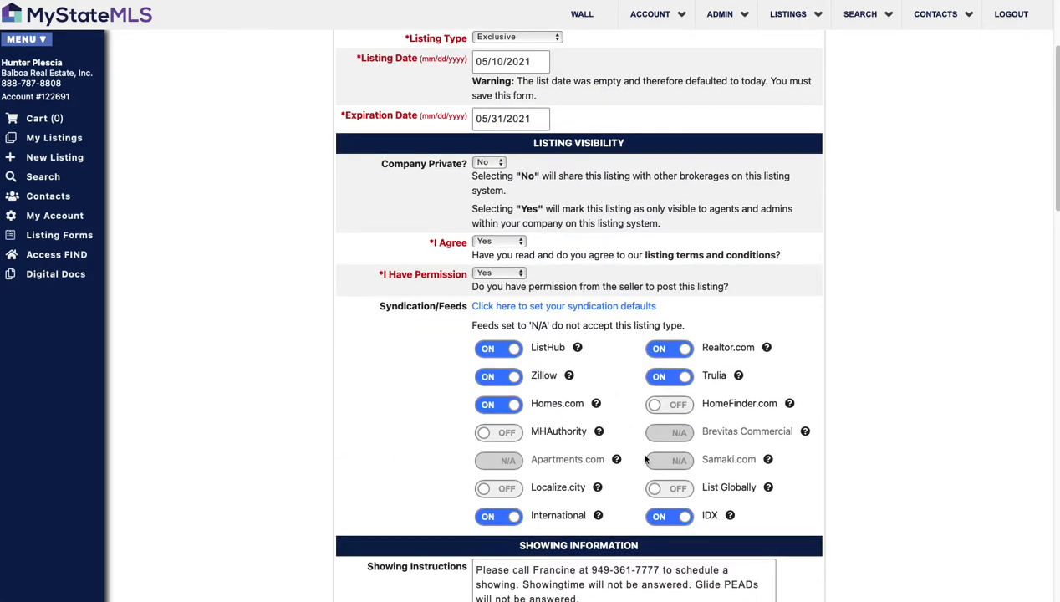
{"action": "scroll", "coordinate": [642, 452], "scroll_direction": "down", "scroll_amount": 1}
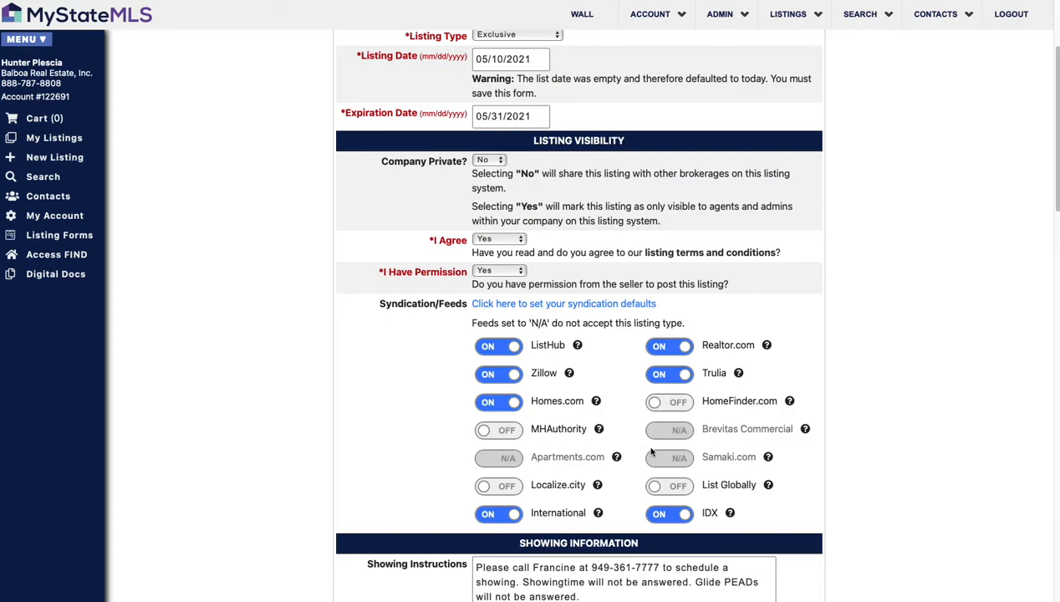
{"action": "scroll", "coordinate": [651, 452], "scroll_direction": "down", "scroll_amount": 10}
{"action": "scroll", "coordinate": [654, 451], "scroll_direction": "down", "scroll_amount": 6}
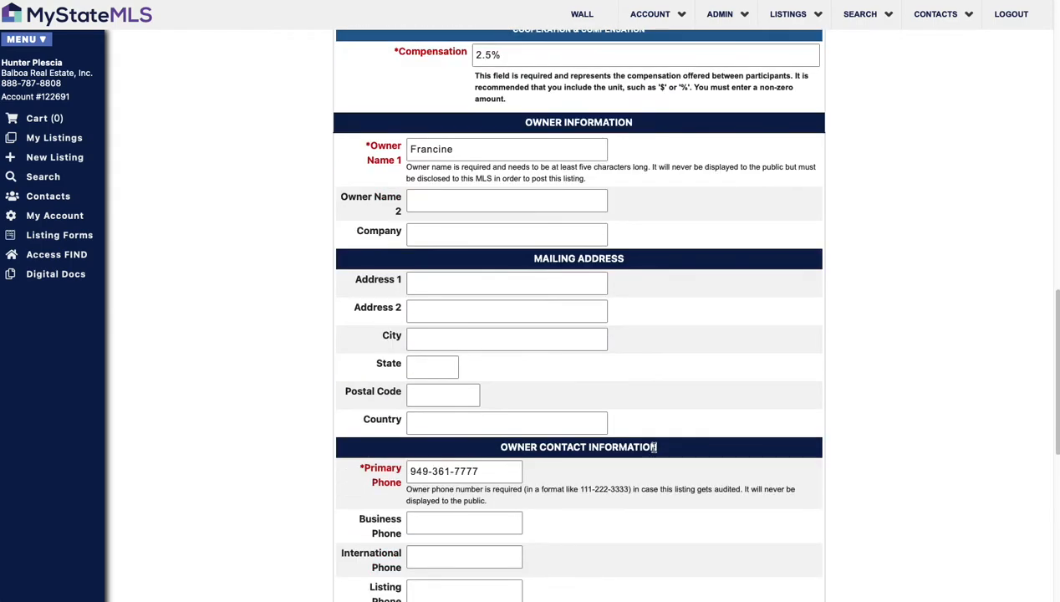
{"action": "scroll", "coordinate": [655, 450], "scroll_direction": "down", "scroll_amount": 2}
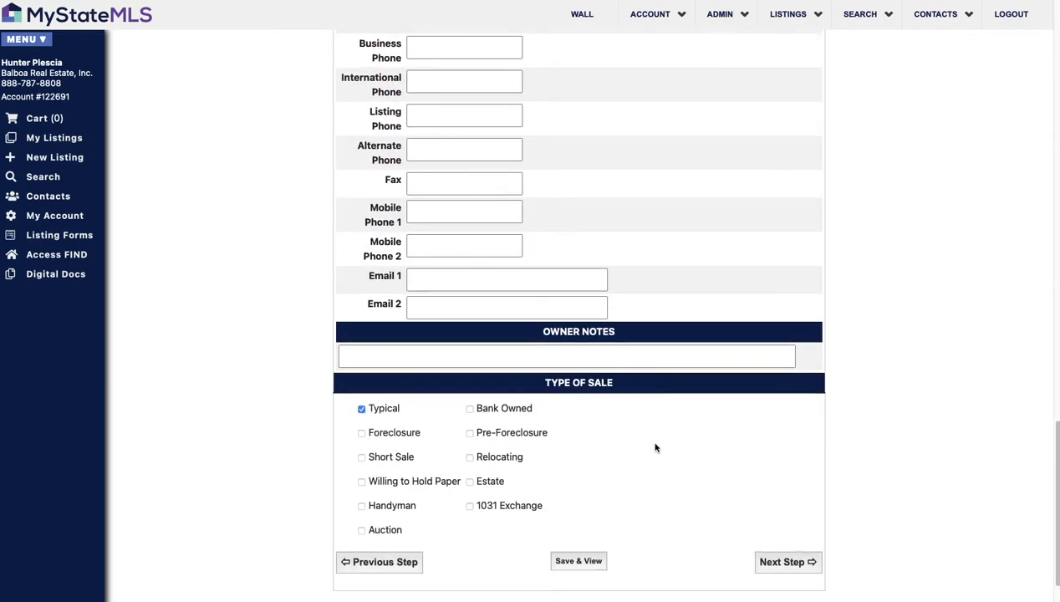
{"action": "scroll", "coordinate": [656, 445], "scroll_direction": "down", "scroll_amount": 1}
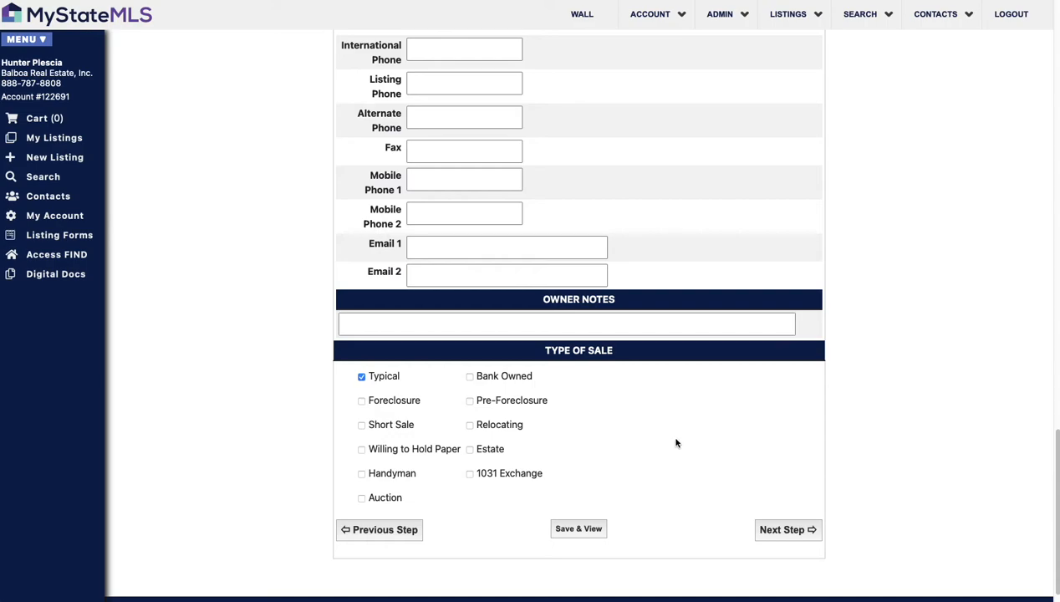
Step: On Basic Info, set Date Available to 05/10/2021, leaving Residential Style unset
{"action": "left_click", "coordinate": [787, 530]}
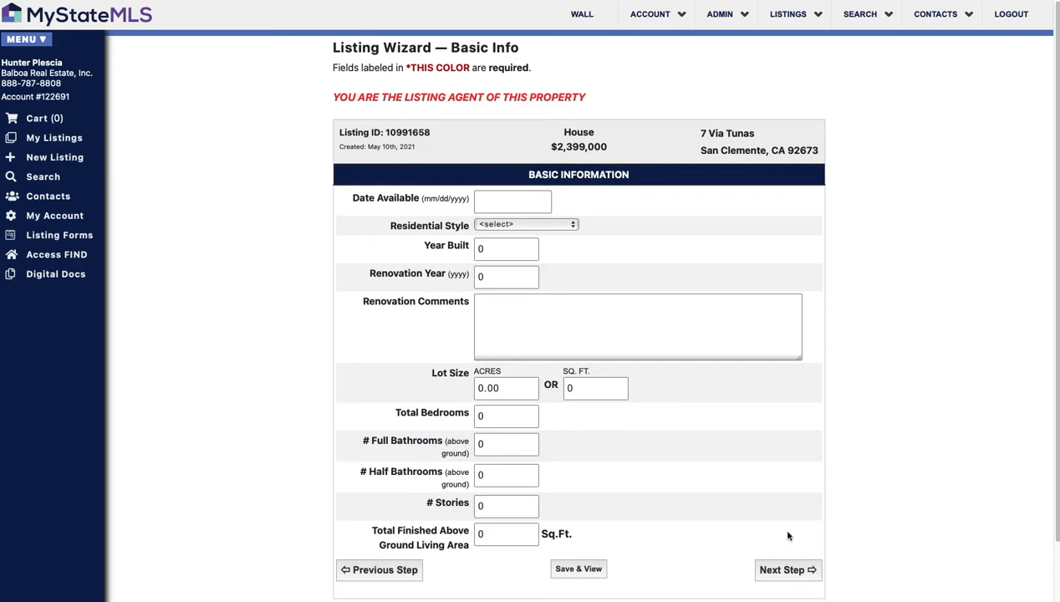
{"action": "left_click", "coordinate": [497, 203]}
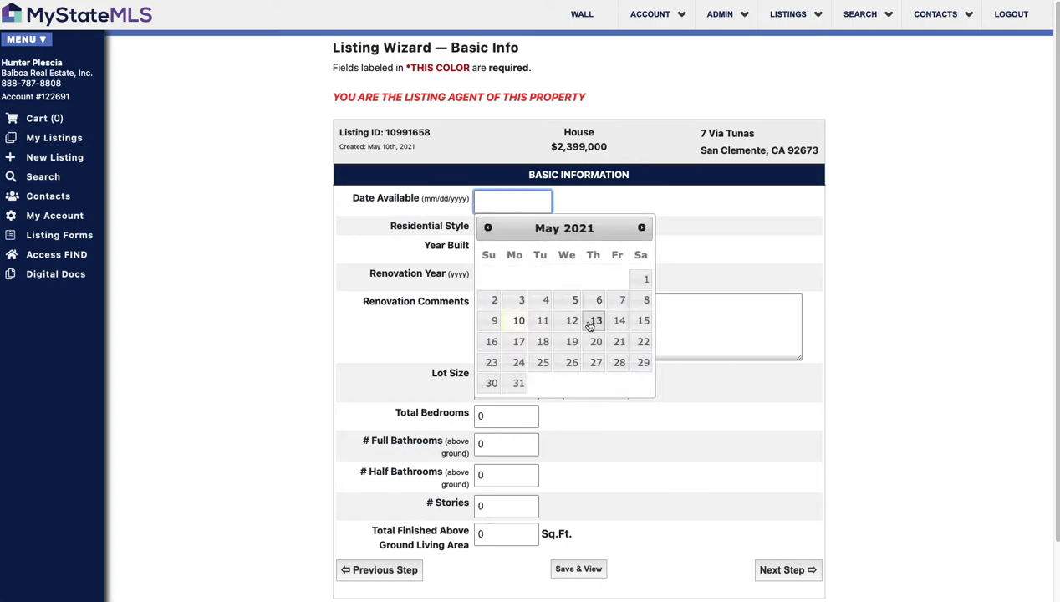
{"action": "left_click", "coordinate": [519, 322]}
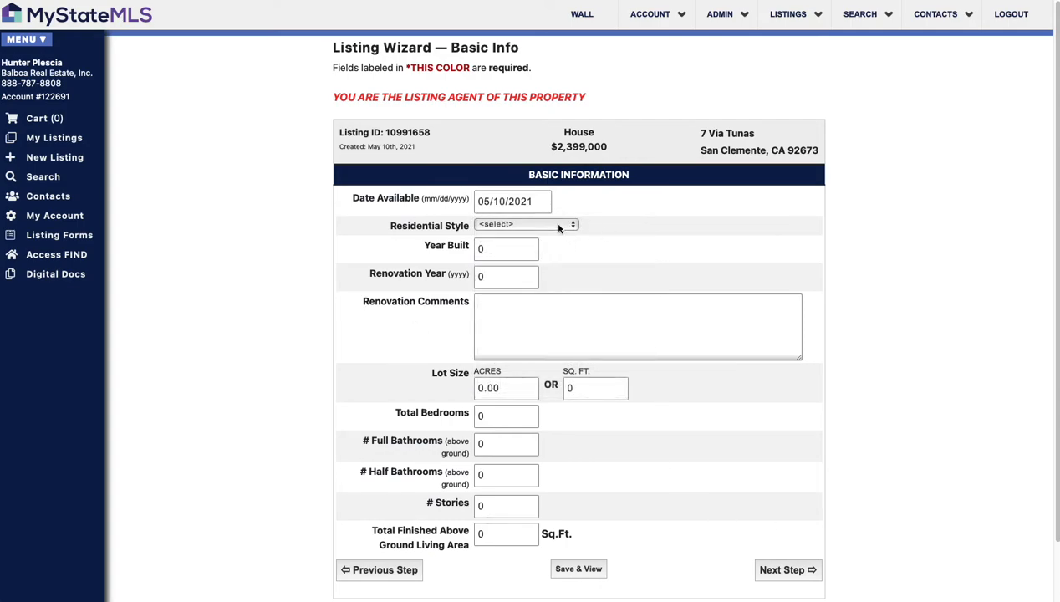
{"action": "left_click", "coordinate": [565, 225]}
{"action": "left_click", "coordinate": [620, 223]}
{"action": "left_click", "coordinate": [552, 224]}
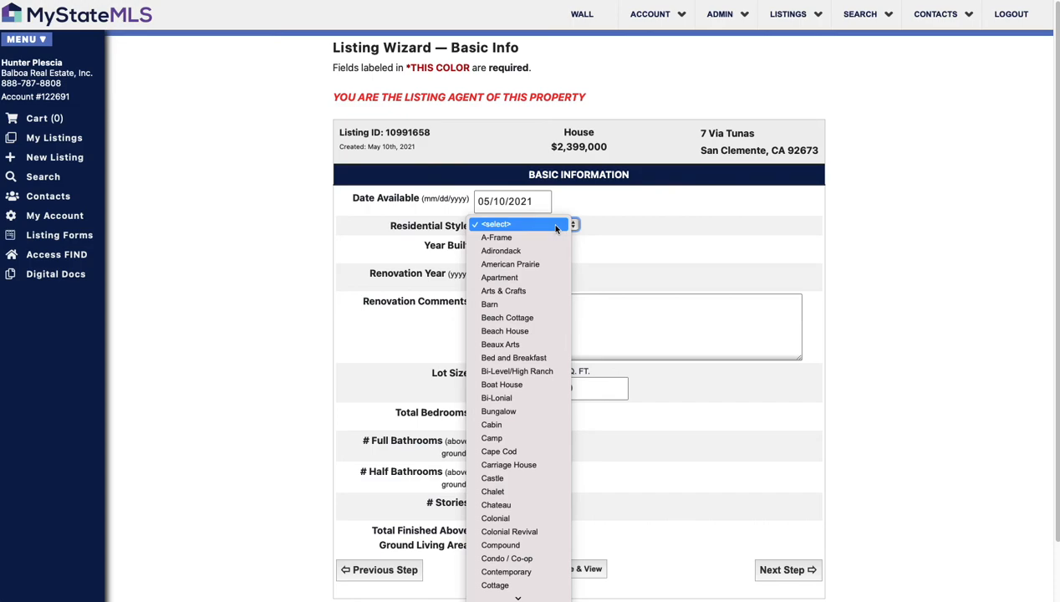
{"action": "scroll", "coordinate": [542, 251], "scroll_direction": "down", "scroll_amount": 3}
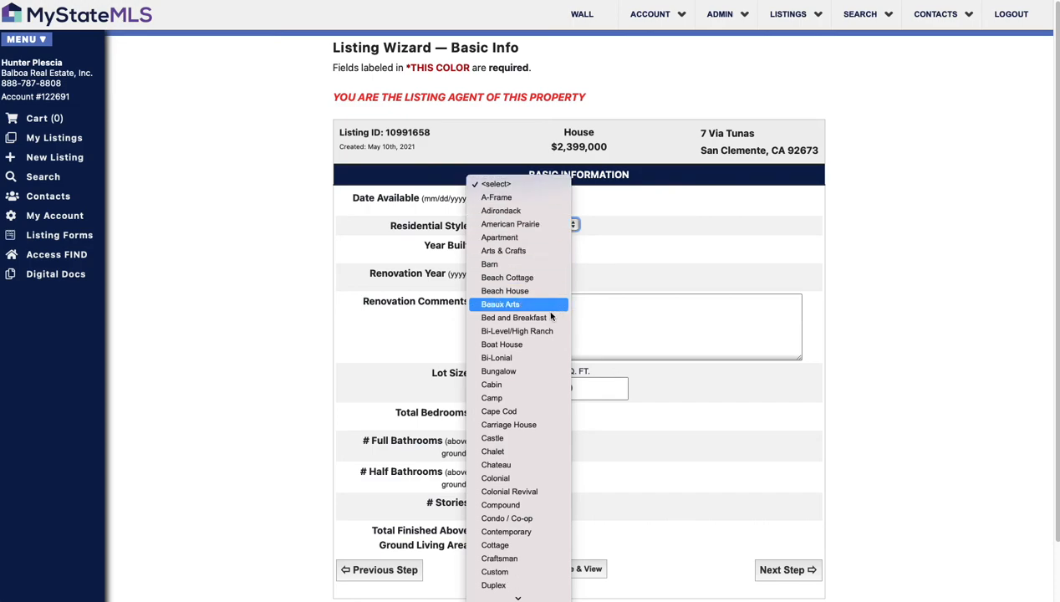
{"action": "scroll", "coordinate": [540, 364], "scroll_direction": "down", "scroll_amount": 8}
{"action": "left_click", "coordinate": [728, 272]}
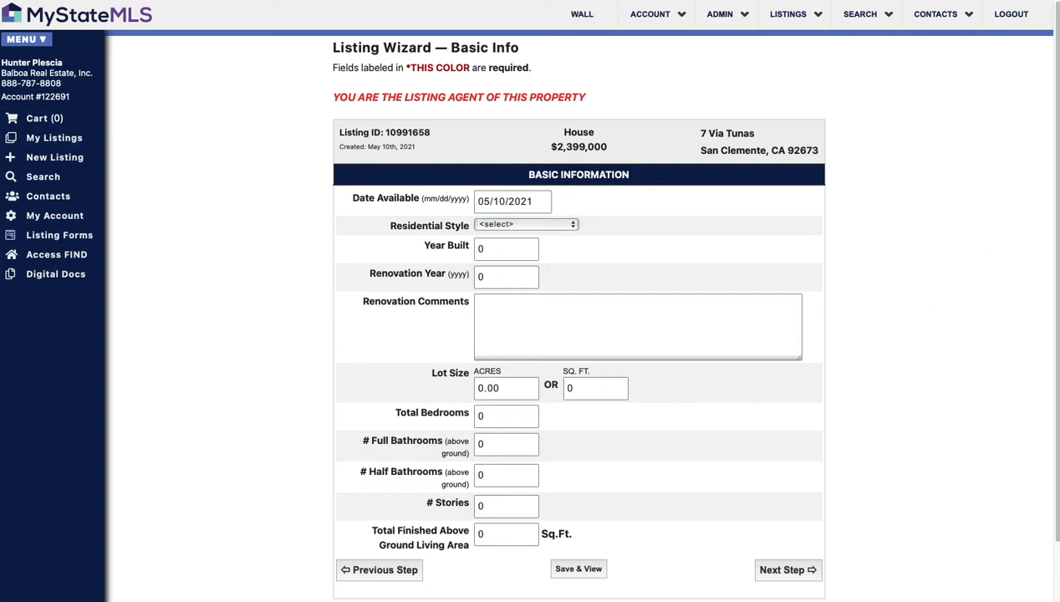
Step: Enter 4 total bedrooms and a lot size of 10925 sq. ft
{"action": "scroll", "coordinate": [663, 320], "scroll_direction": "down", "scroll_amount": 2}
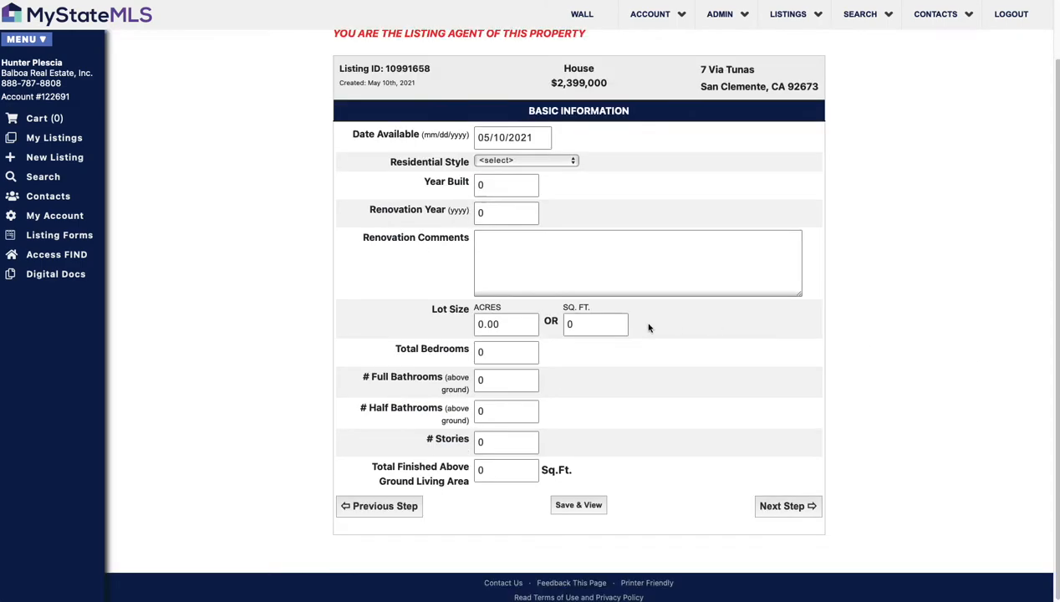
{"action": "left_click", "coordinate": [504, 352]}
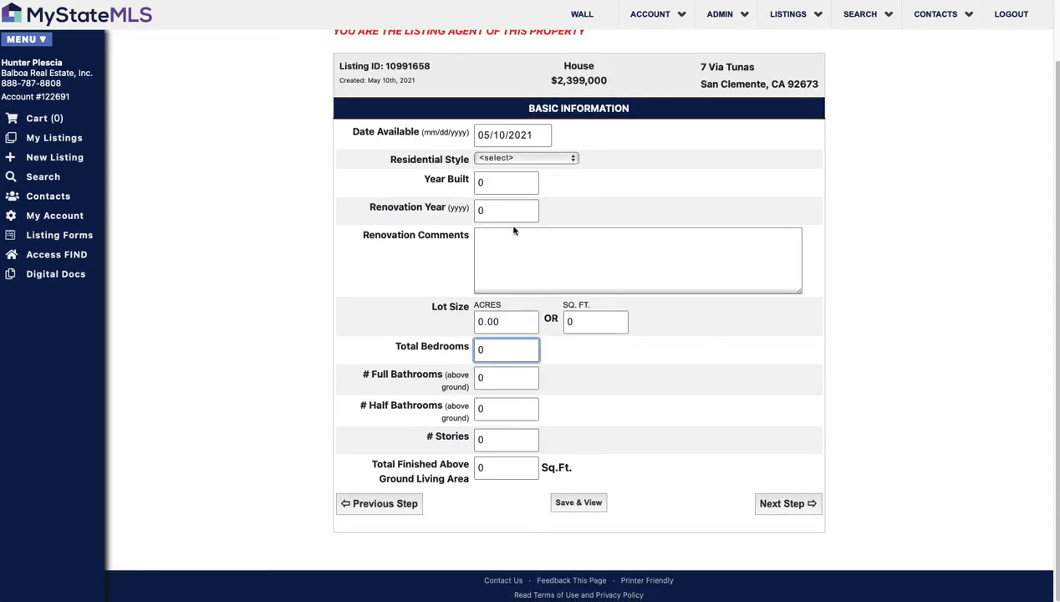
{"action": "left_click", "coordinate": [540, 155]}
{"action": "left_click", "coordinate": [615, 158]}
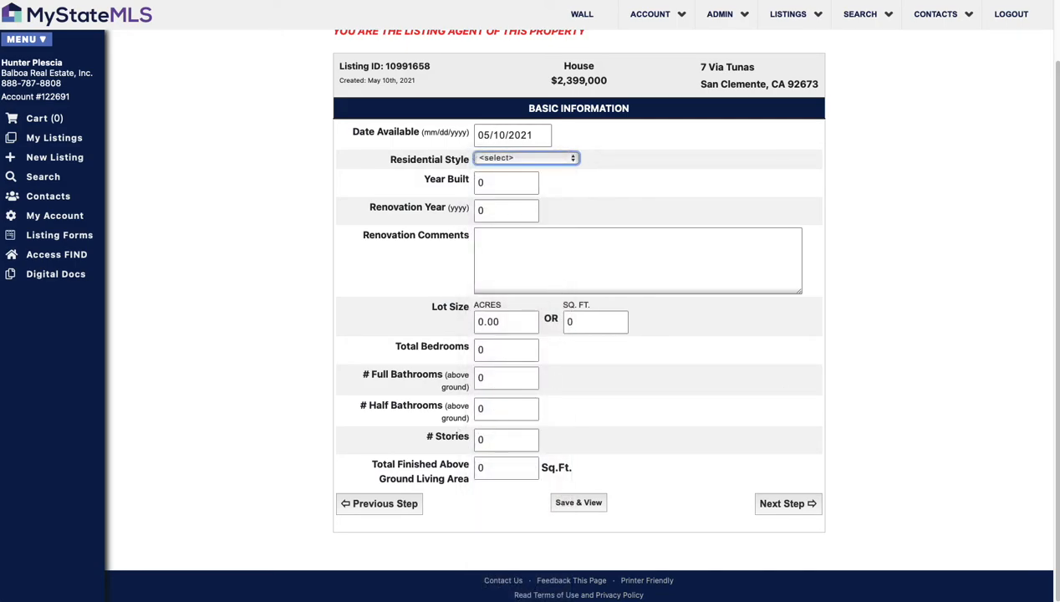
{"action": "left_click", "coordinate": [488, 409]}
{"action": "left_click_drag", "start_coordinate": [510, 351], "coordinate": [435, 341]}
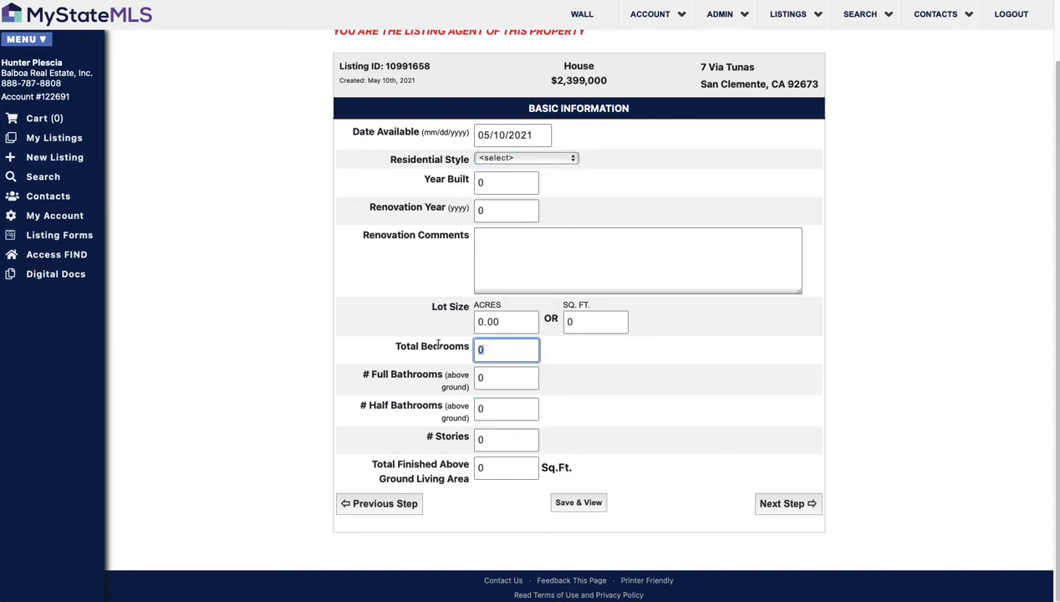
{"action": "type", "text": "4"}
{"action": "left_click_drag", "start_coordinate": [509, 319], "coordinate": [475, 323]}
{"action": "key", "text": "Tab"}
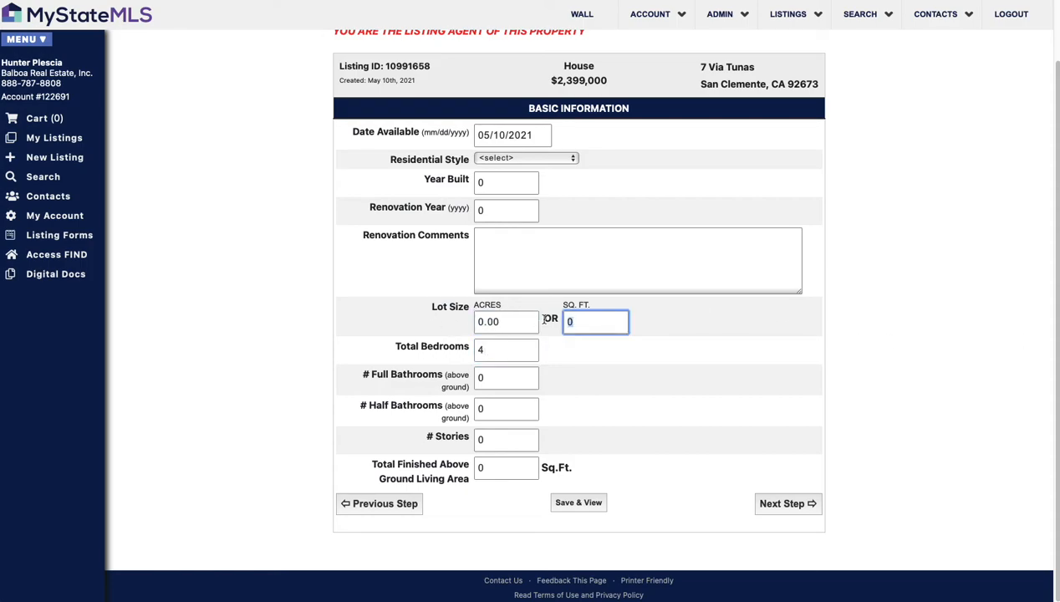
{"action": "type", "text": "10925"}
{"action": "left_click", "coordinate": [662, 324]}
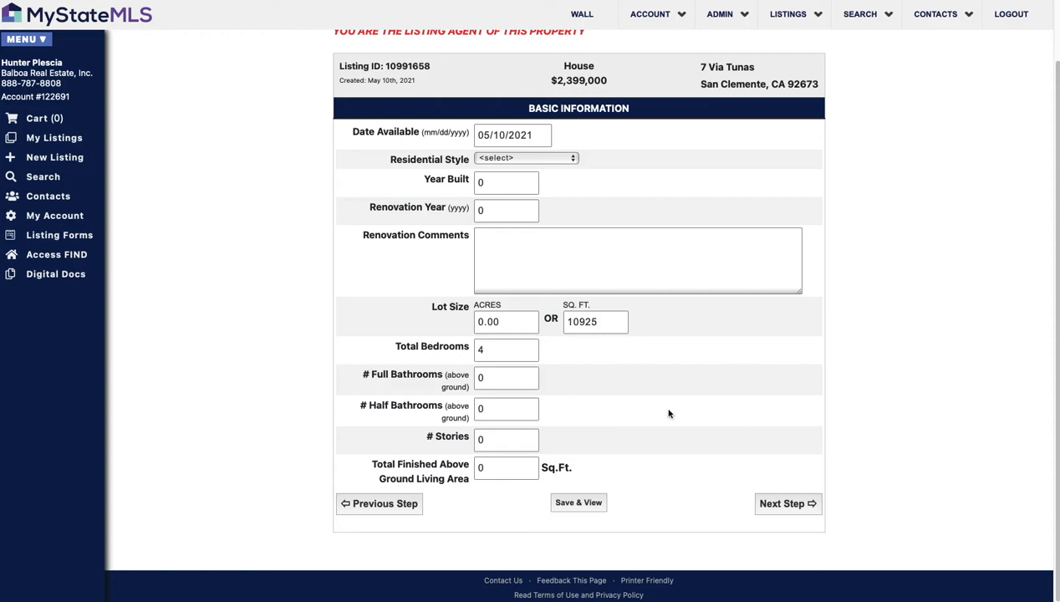
Step: Browse the Residential Style options and close the list without choosing one
{"action": "left_click", "coordinate": [508, 378]}
{"action": "left_click", "coordinate": [540, 160]}
{"action": "scroll", "coordinate": [526, 268], "scroll_direction": "down", "scroll_amount": 5}
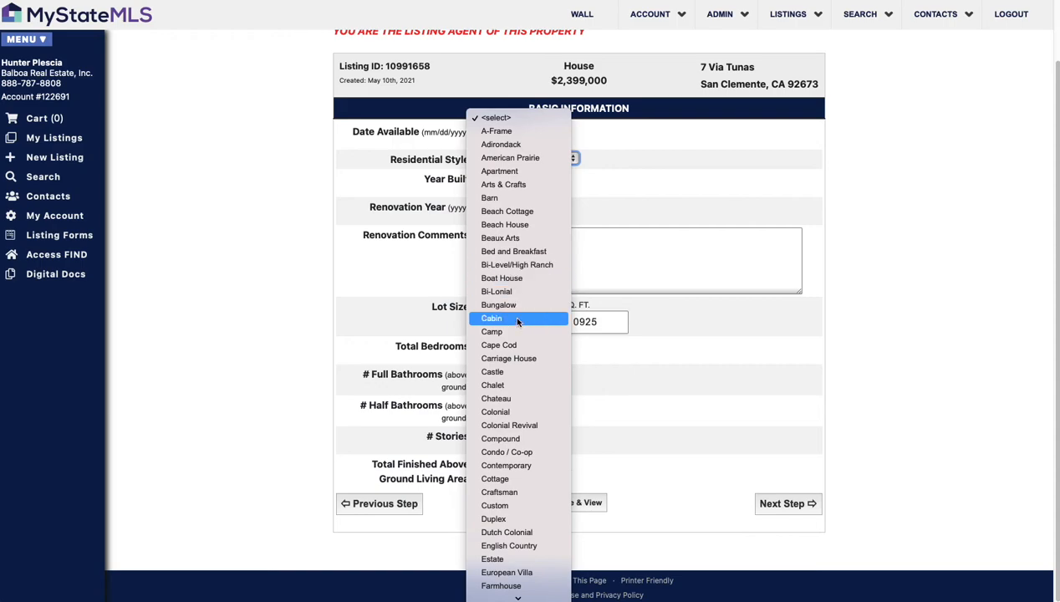
{"action": "scroll", "coordinate": [519, 468], "scroll_direction": "down", "scroll_amount": 5}
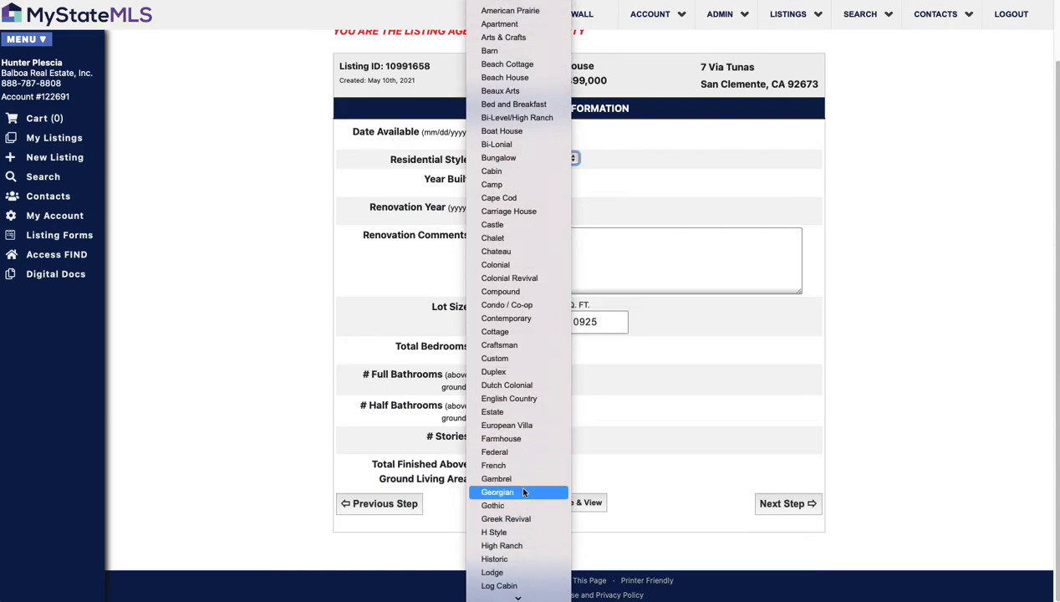
{"action": "scroll", "coordinate": [517, 508], "scroll_direction": "down", "scroll_amount": 4}
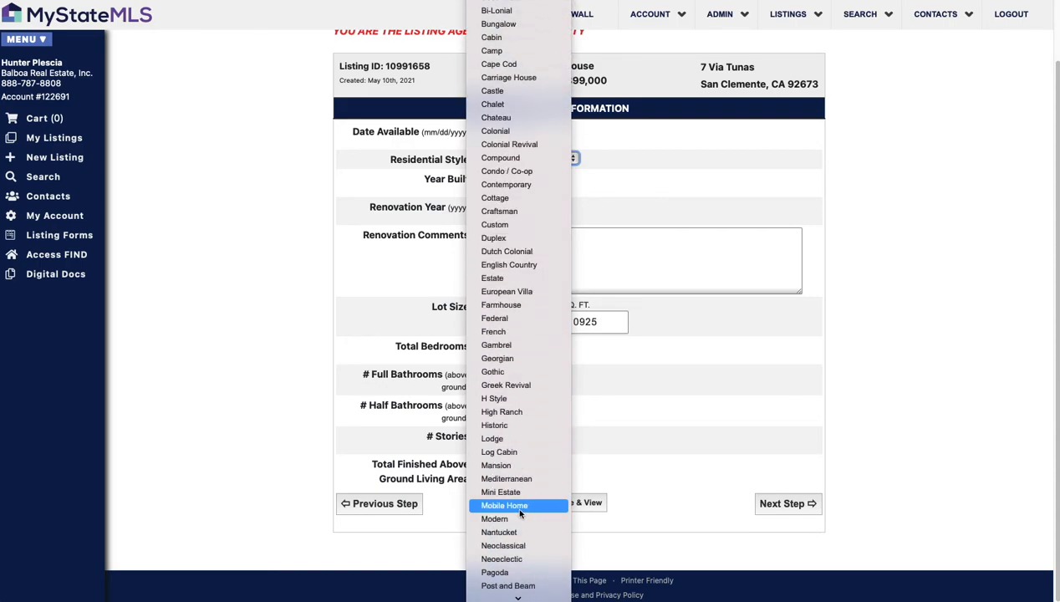
{"action": "scroll", "coordinate": [518, 519], "scroll_direction": "down", "scroll_amount": 3}
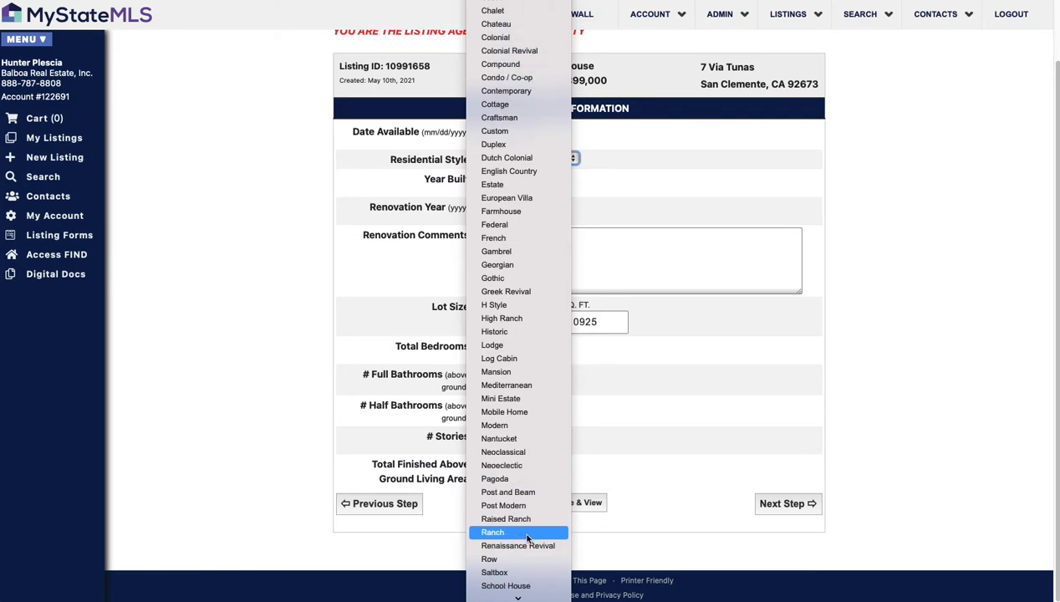
{"action": "scroll", "coordinate": [520, 523], "scroll_direction": "up", "scroll_amount": 2}
{"action": "left_click", "coordinate": [669, 454]}
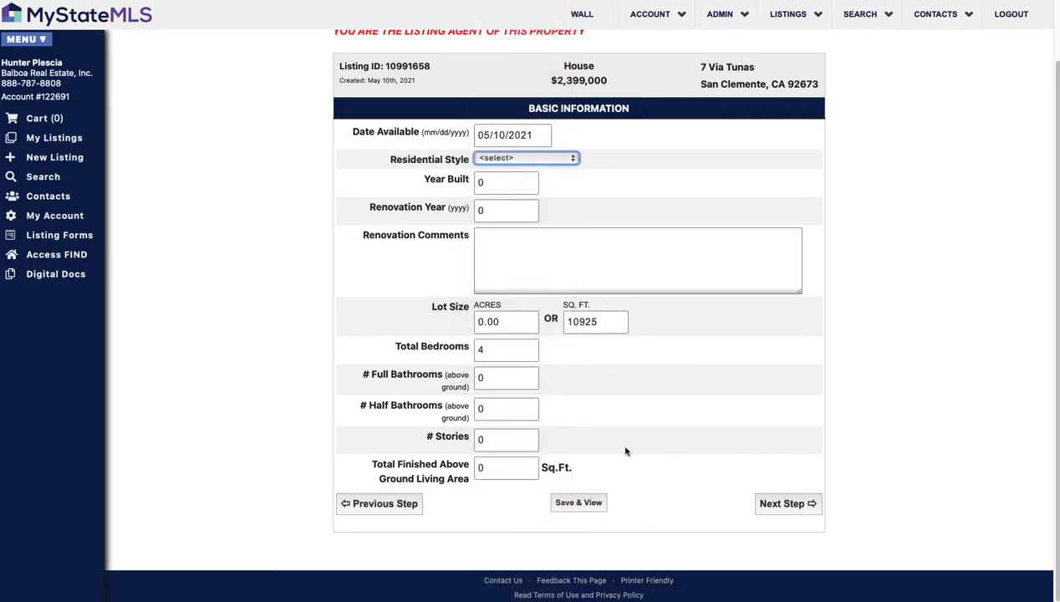
Step: On the Interior Info step, set Furnished? to Yes
{"action": "left_click", "coordinate": [797, 505]}
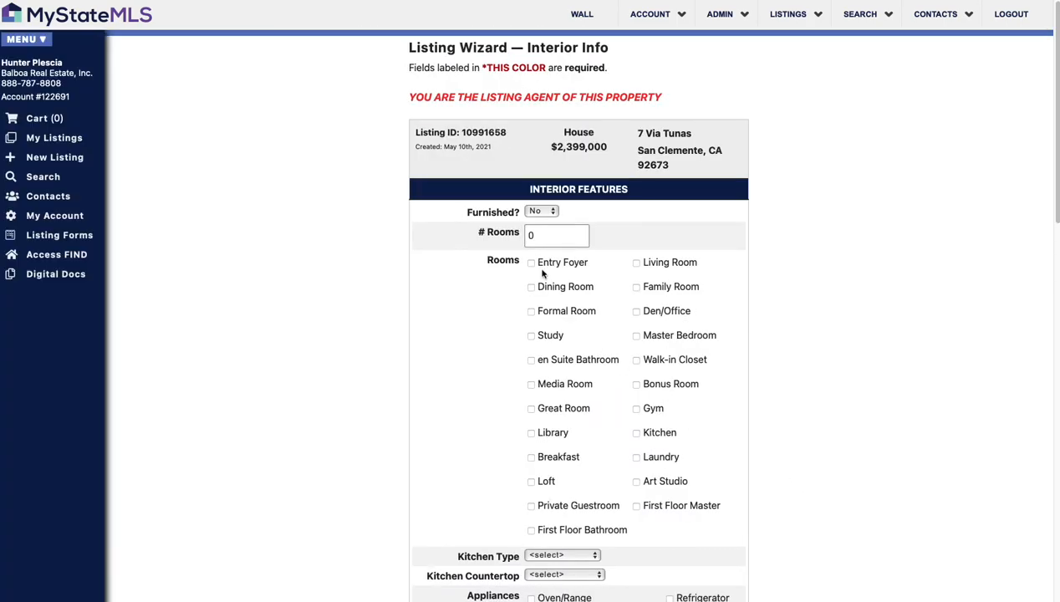
{"action": "left_click", "coordinate": [548, 214]}
{"action": "left_click", "coordinate": [549, 215]}
{"action": "left_click", "coordinate": [545, 198]}
Step: Tick Living, Family, Master Bedroom, Walk-in Closet, Kitchen and Formal rooms
{"action": "scroll", "coordinate": [602, 294], "scroll_direction": "down", "scroll_amount": 1}
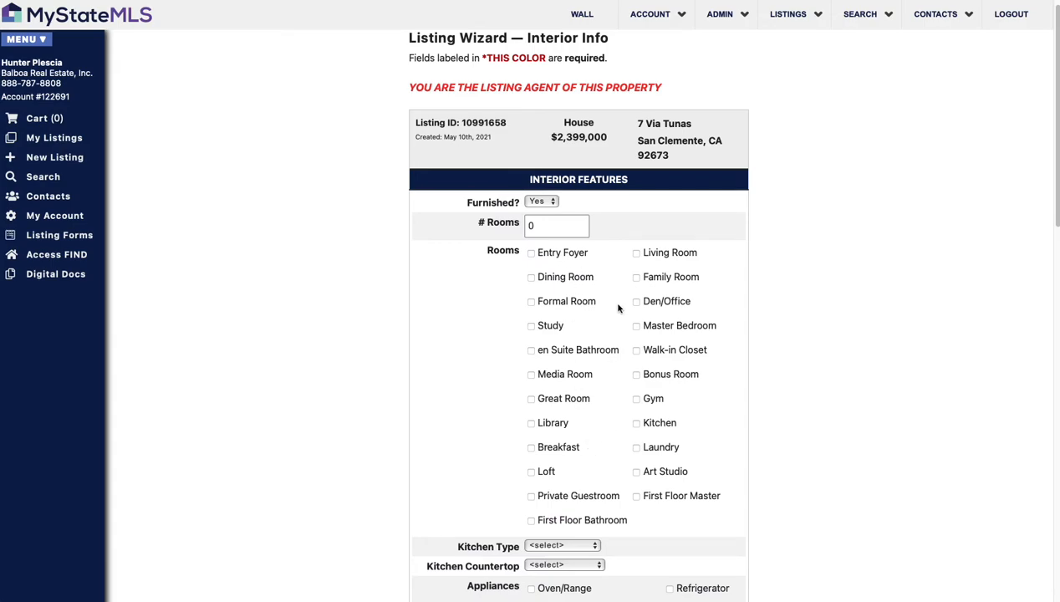
{"action": "left_click", "coordinate": [638, 254]}
{"action": "left_click", "coordinate": [636, 277]}
{"action": "left_click", "coordinate": [636, 326]}
{"action": "left_click", "coordinate": [636, 351]}
{"action": "left_click", "coordinate": [636, 424]}
{"action": "left_click", "coordinate": [531, 302]}
Step: Set Kitchen Type to Open and Heat/AC Zones to 1, then continue to Exterior Info
{"action": "scroll", "coordinate": [577, 376], "scroll_direction": "down", "scroll_amount": 3}
{"action": "left_click", "coordinate": [588, 439]}
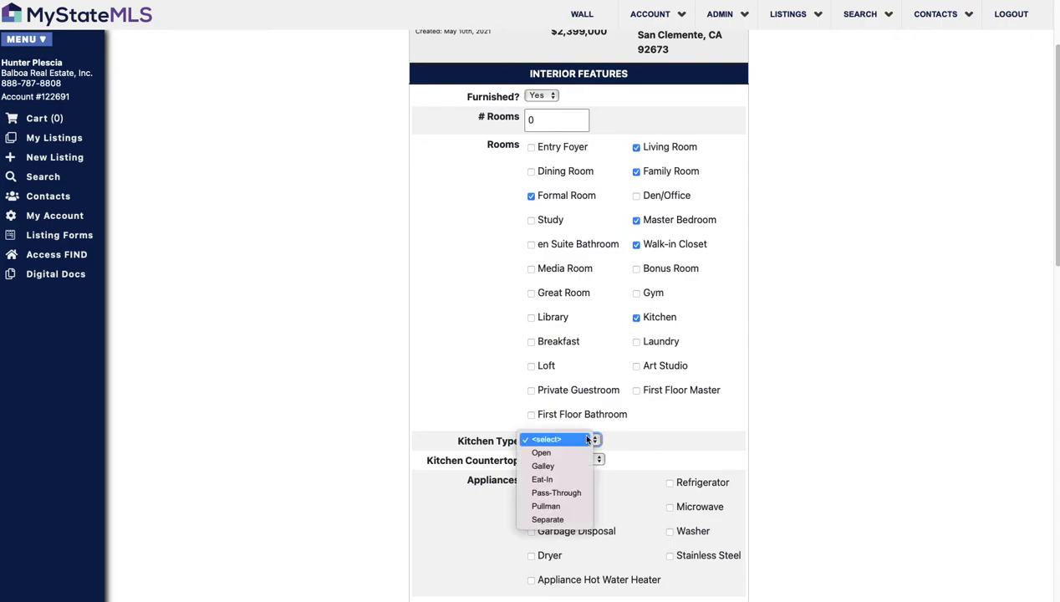
{"action": "left_click", "coordinate": [584, 452]}
{"action": "scroll", "coordinate": [683, 452], "scroll_direction": "down", "scroll_amount": 2}
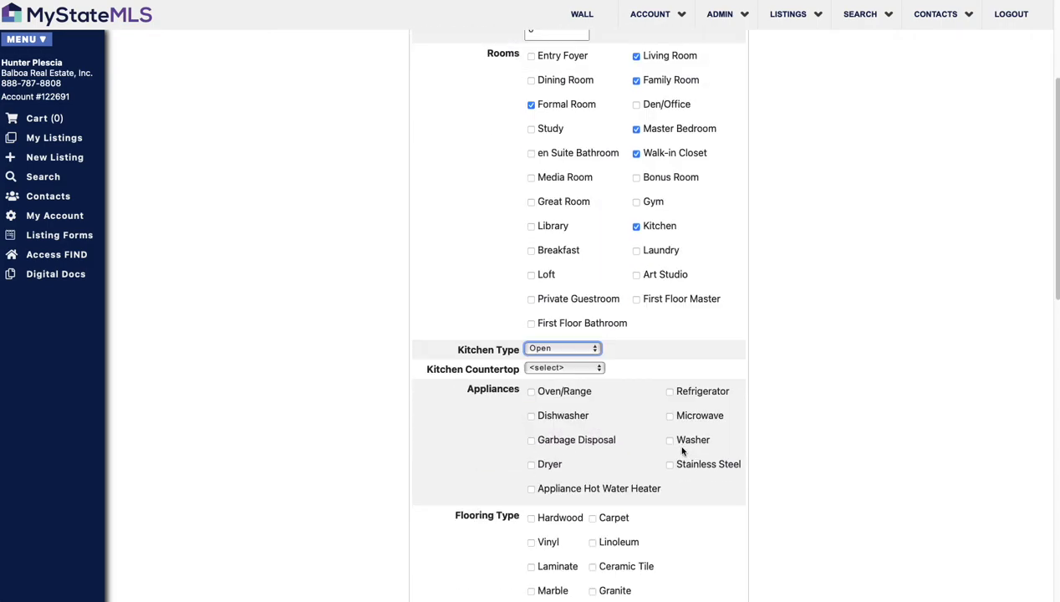
{"action": "scroll", "coordinate": [683, 452], "scroll_direction": "down", "scroll_amount": 6}
{"action": "scroll", "coordinate": [682, 436], "scroll_direction": "down", "scroll_amount": 3}
{"action": "left_click", "coordinate": [568, 393]}
{"action": "type", "text": "1"}
{"action": "scroll", "coordinate": [599, 418], "scroll_direction": "down", "scroll_amount": 6}
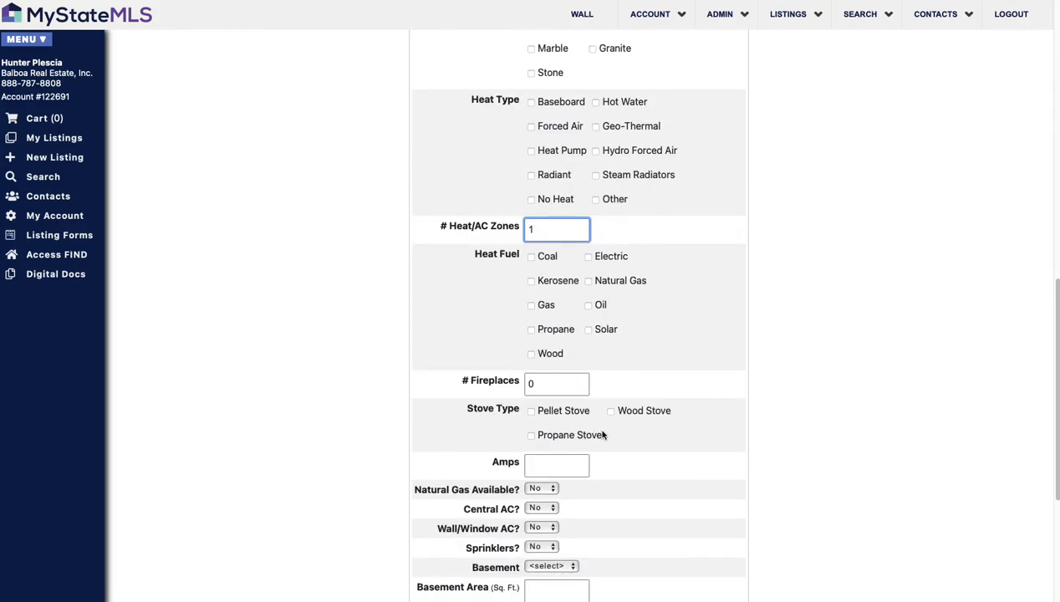
{"action": "scroll", "coordinate": [613, 317], "scroll_direction": "down", "scroll_amount": 4}
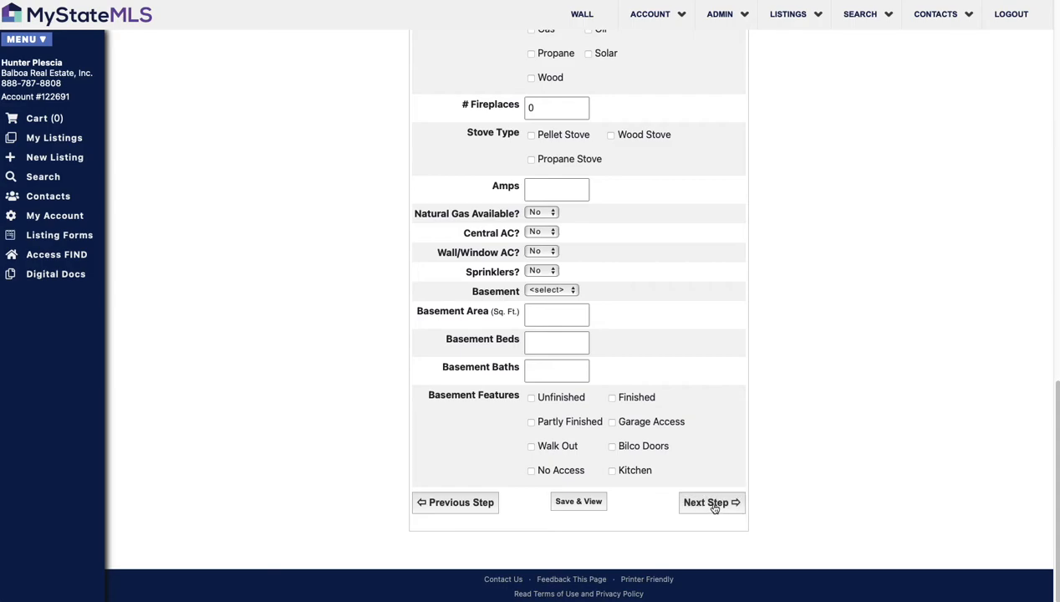
{"action": "left_click", "coordinate": [733, 503]}
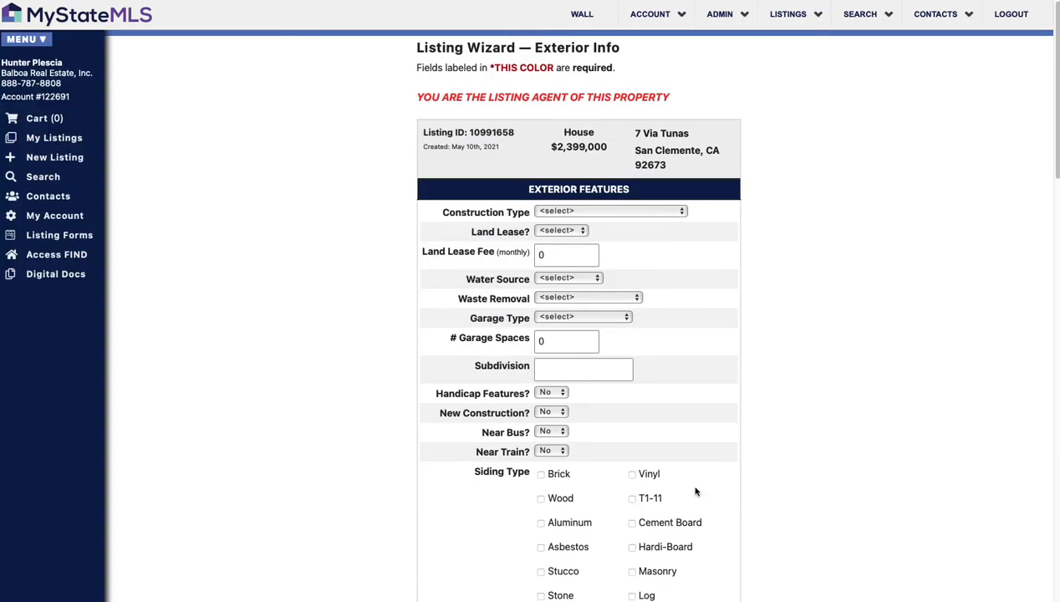
Step: Choose Frame as the construction type, then advance to the Community/Bldg/HOA page
{"action": "left_click", "coordinate": [645, 214]}
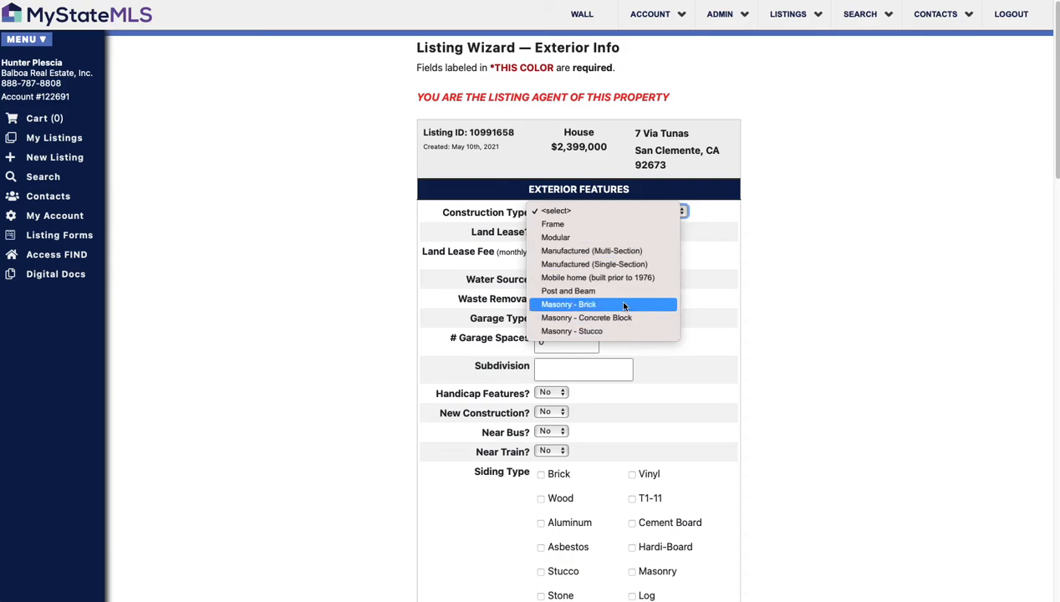
{"action": "left_click", "coordinate": [604, 224]}
{"action": "scroll", "coordinate": [587, 238], "scroll_direction": "down", "scroll_amount": 3}
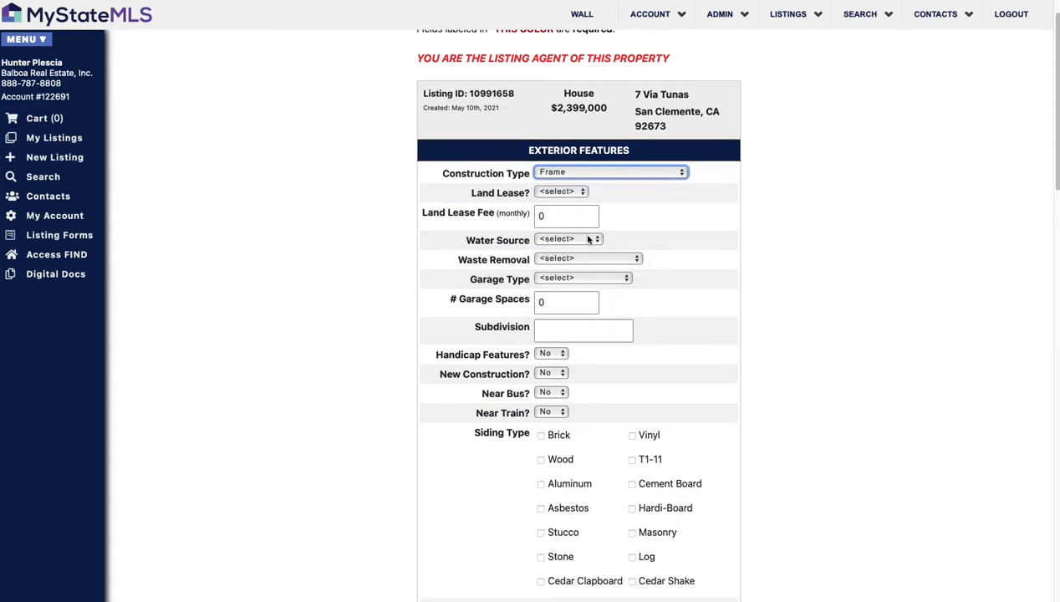
{"action": "scroll", "coordinate": [598, 244], "scroll_direction": "down", "scroll_amount": 10}
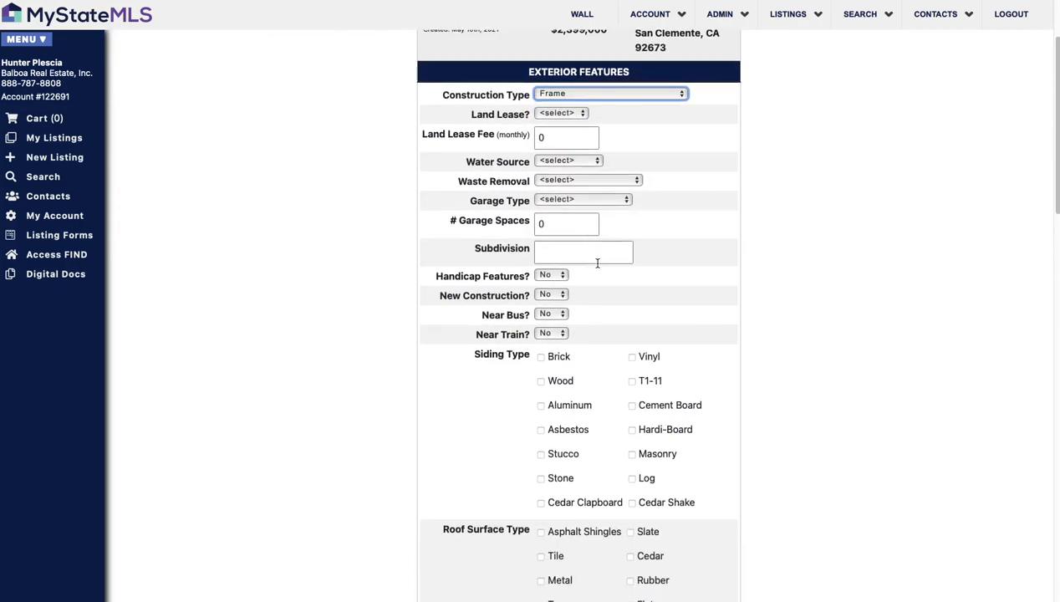
{"action": "scroll", "coordinate": [682, 297], "scroll_direction": "down", "scroll_amount": 12}
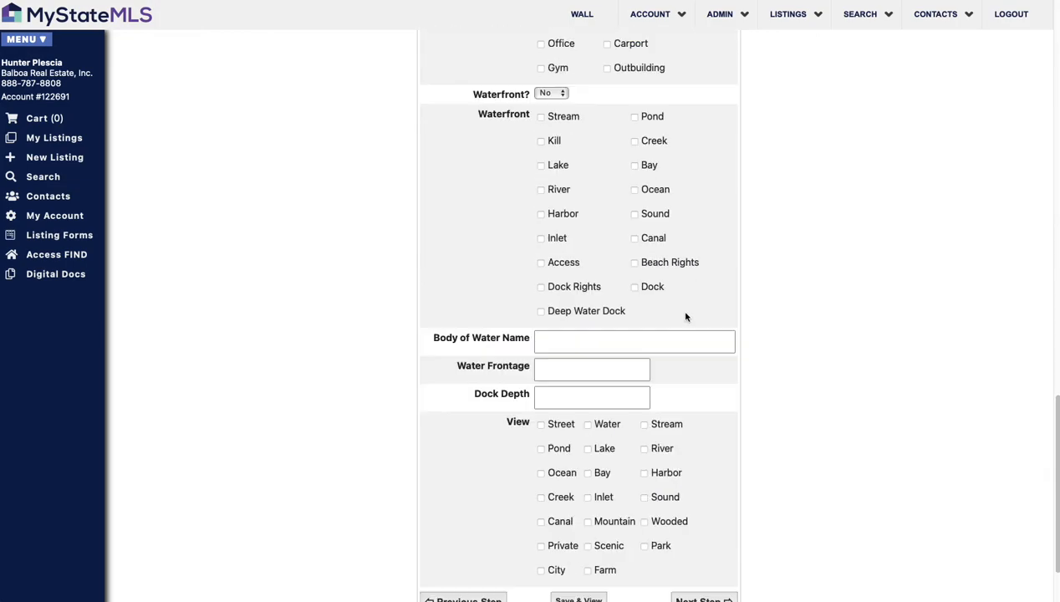
{"action": "scroll", "coordinate": [687, 315], "scroll_direction": "down", "scroll_amount": 2}
{"action": "scroll", "coordinate": [675, 368], "scroll_direction": "up", "scroll_amount": 8}
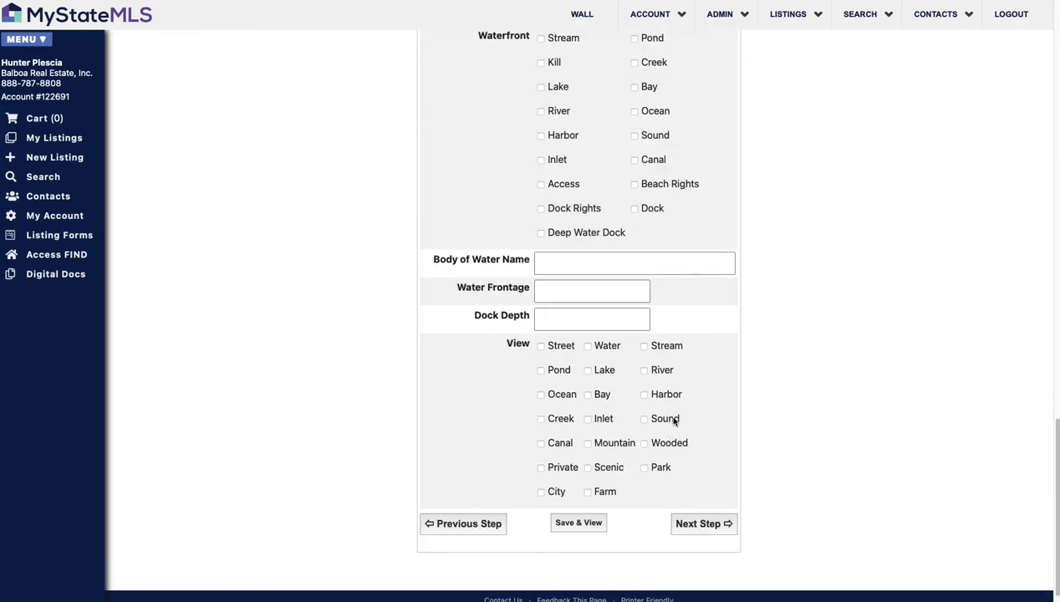
{"action": "scroll", "coordinate": [646, 388], "scroll_direction": "up", "scroll_amount": 3}
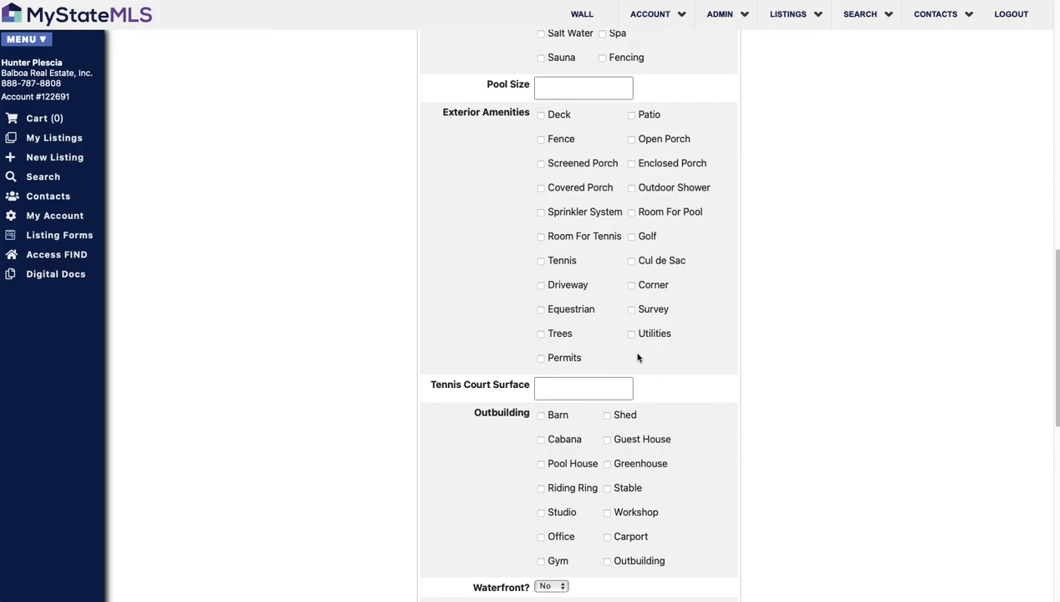
{"action": "scroll", "coordinate": [640, 359], "scroll_direction": "down", "scroll_amount": 10}
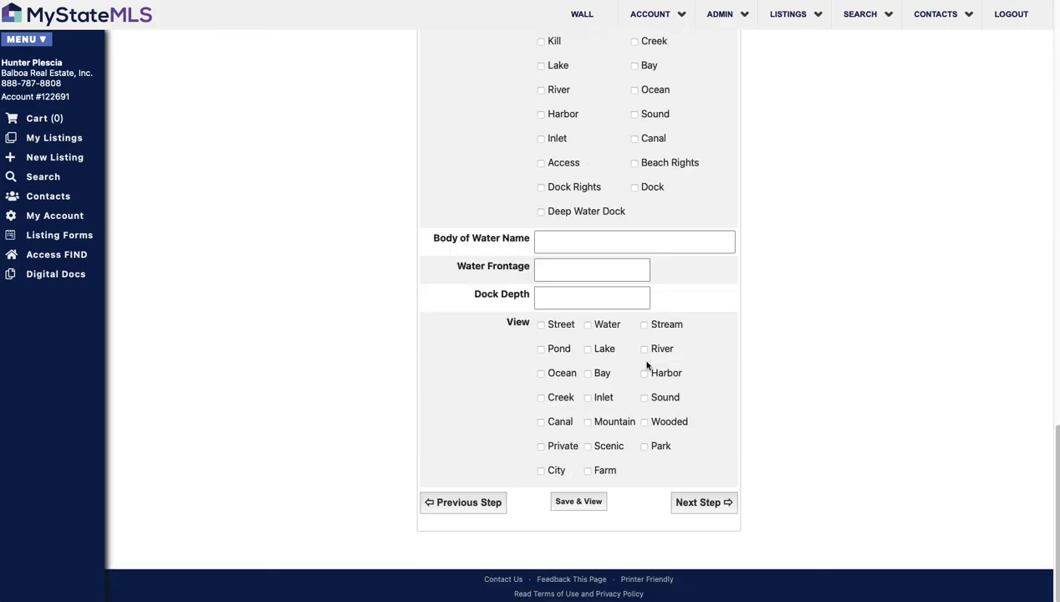
{"action": "left_click", "coordinate": [736, 502]}
{"action": "left_click", "coordinate": [586, 212]}
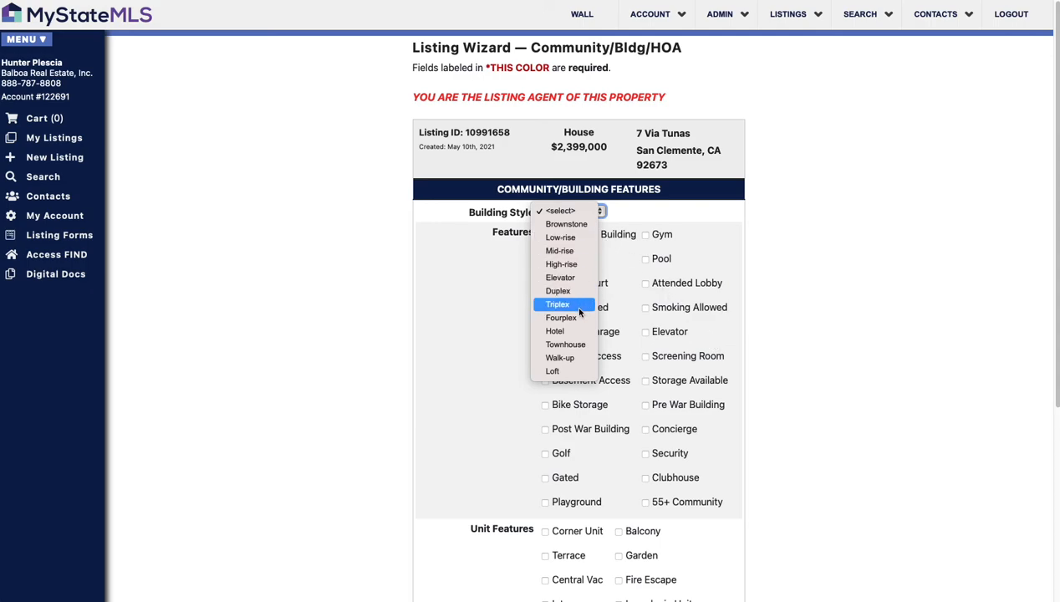
{"action": "left_click", "coordinate": [492, 264]}
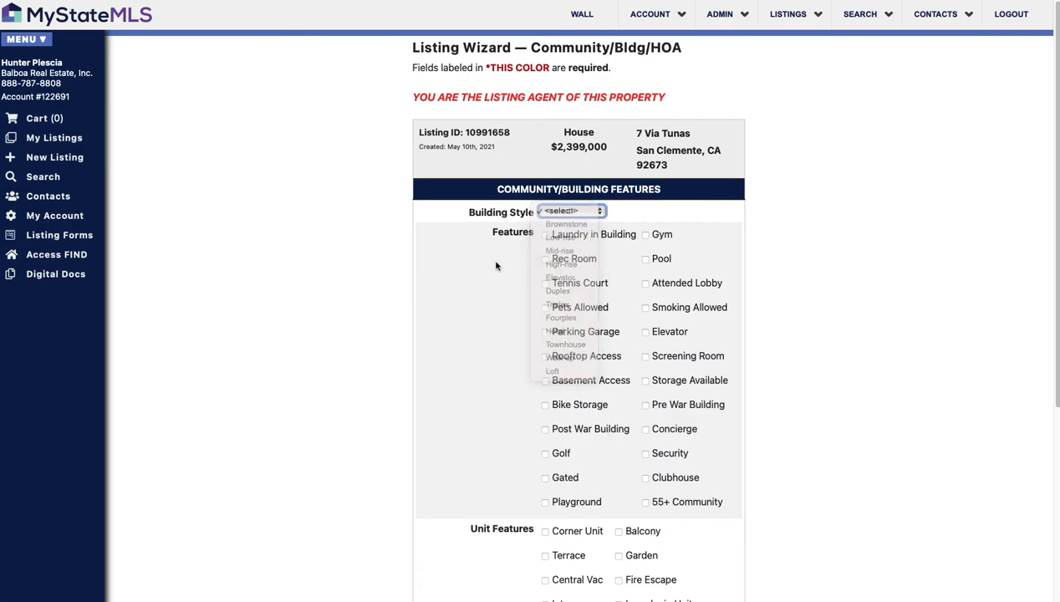
{"action": "scroll", "coordinate": [793, 251], "scroll_direction": "down", "scroll_amount": 2}
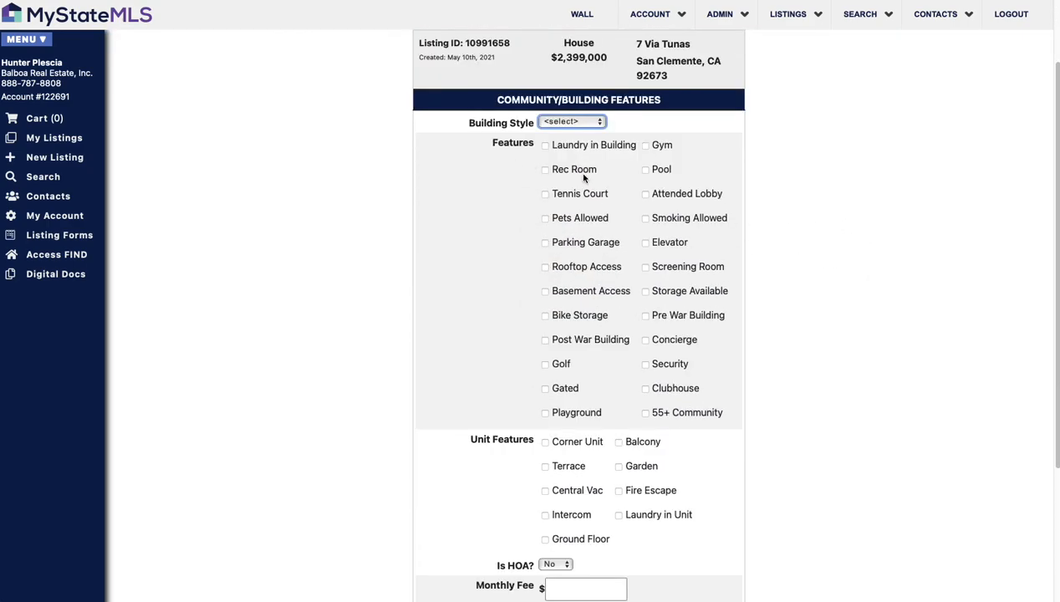
{"action": "scroll", "coordinate": [577, 193], "scroll_direction": "down", "scroll_amount": 5}
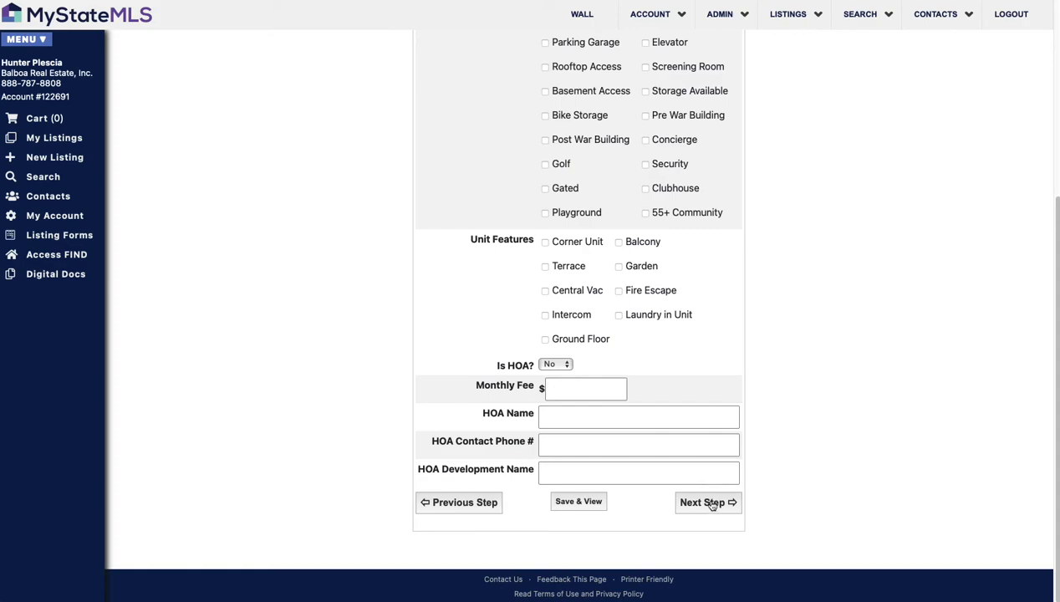
{"action": "left_click", "coordinate": [556, 364]}
Step: Mark the property as part of an HOA, then leave the Public Remarks headline and marketing text blank
{"action": "key", "text": "Return"}
{"action": "left_click", "coordinate": [721, 504]}
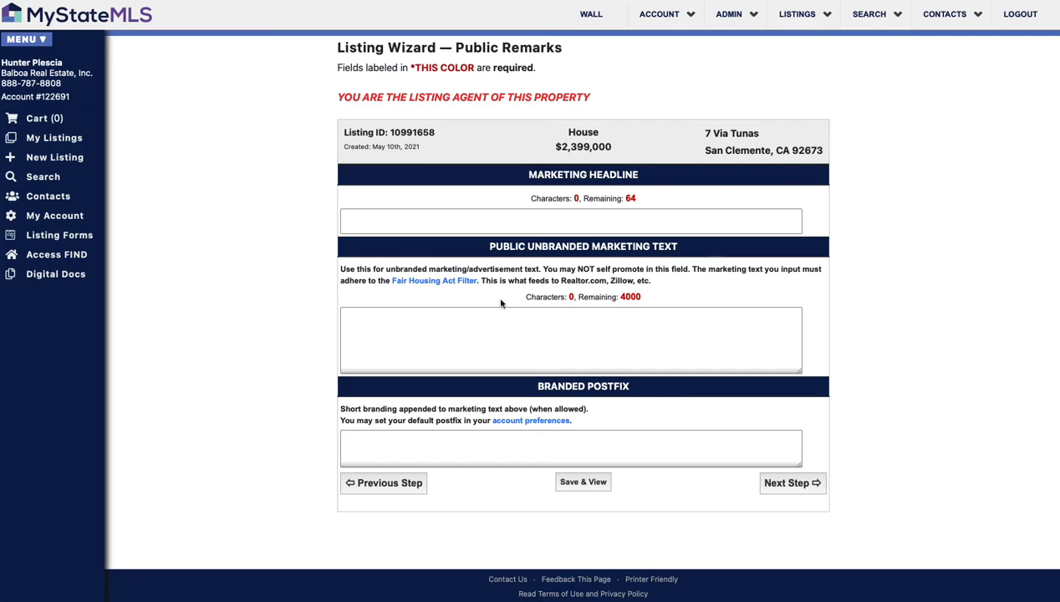
{"action": "left_click_drag", "start_coordinate": [343, 268], "coordinate": [713, 279]}
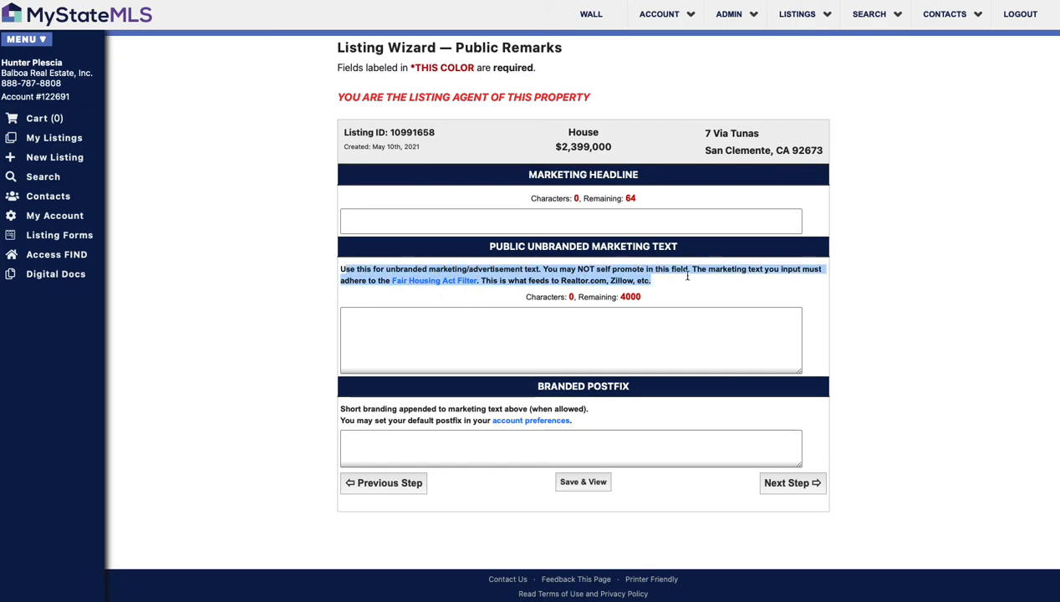
{"action": "left_click", "coordinate": [617, 327]}
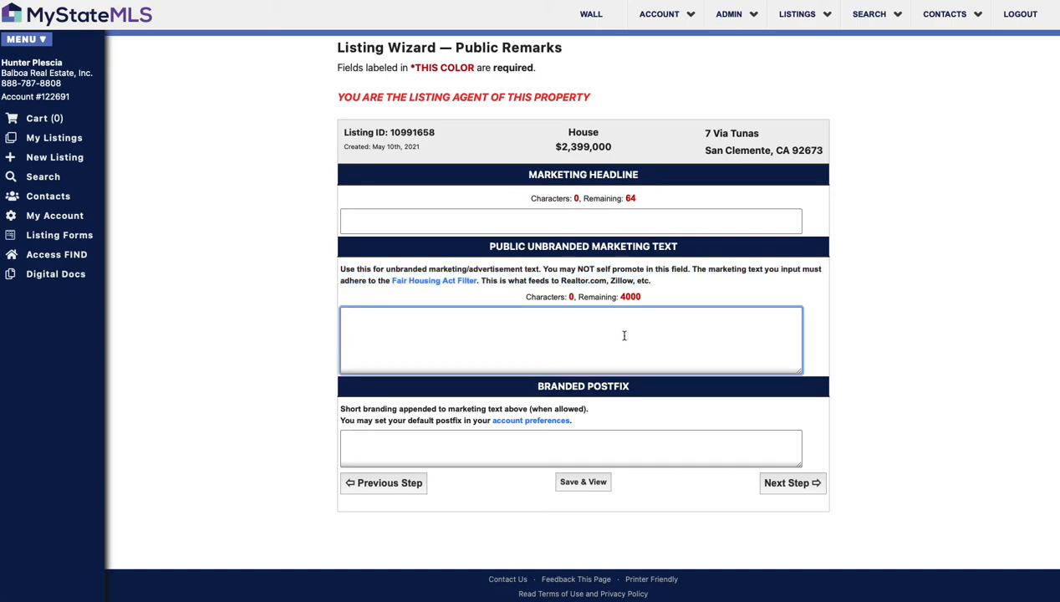
{"action": "left_click", "coordinate": [801, 486]}
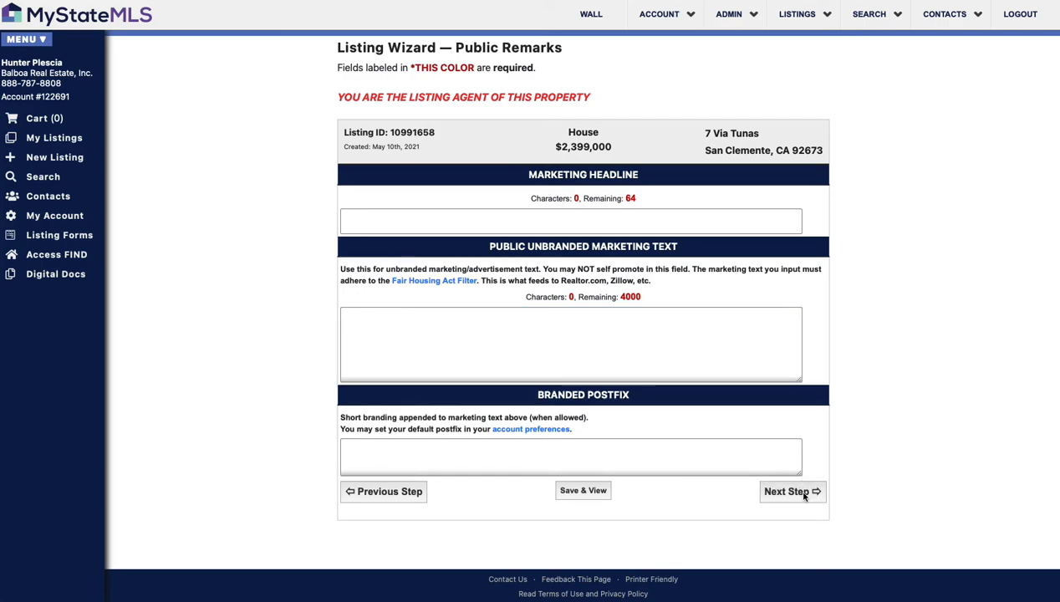
{"action": "left_click", "coordinate": [804, 496]}
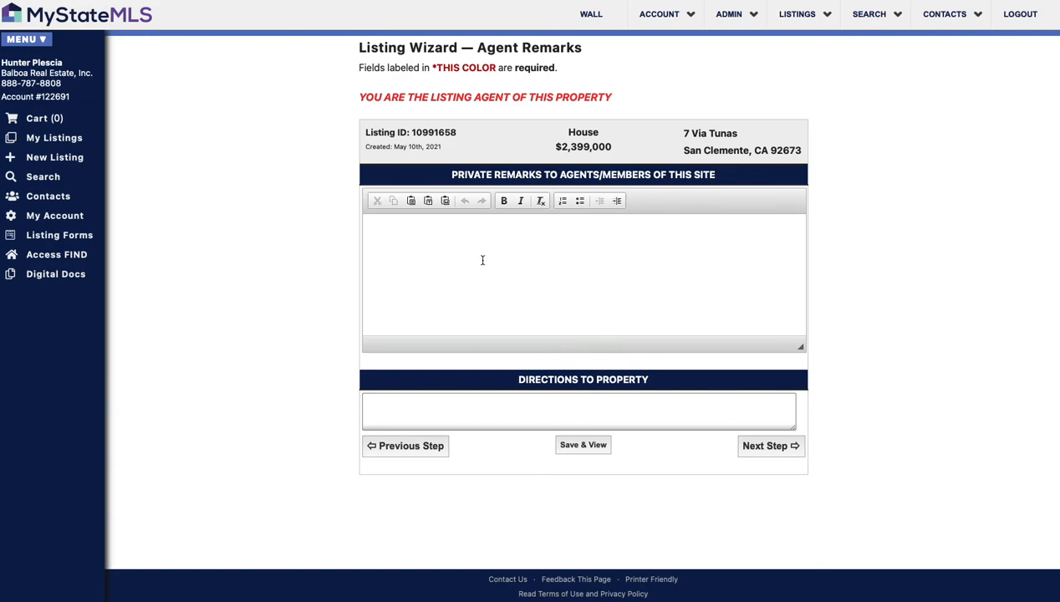
Step: Skip Agent Remarks and Virtual Tour Links, leaving every Tax Info amount at 0
{"action": "left_click", "coordinate": [790, 457]}
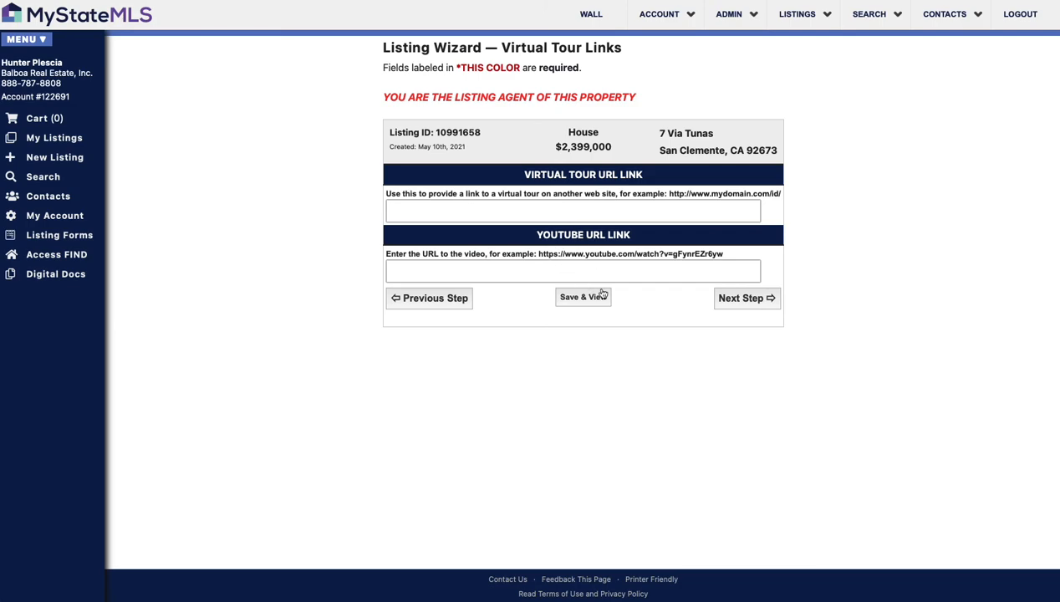
{"action": "left_click", "coordinate": [747, 299]}
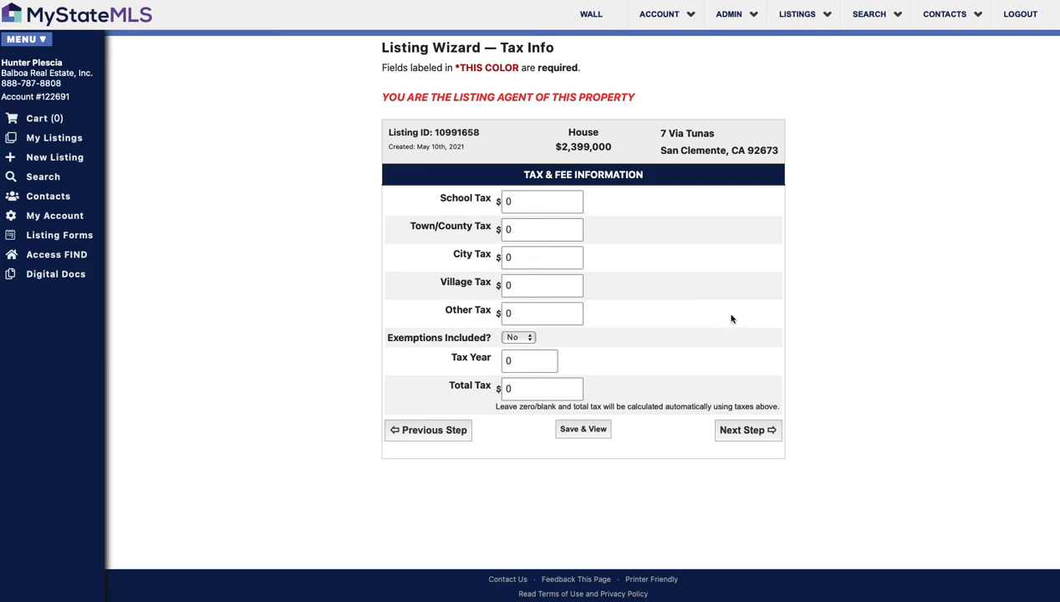
{"action": "left_click", "coordinate": [757, 431]}
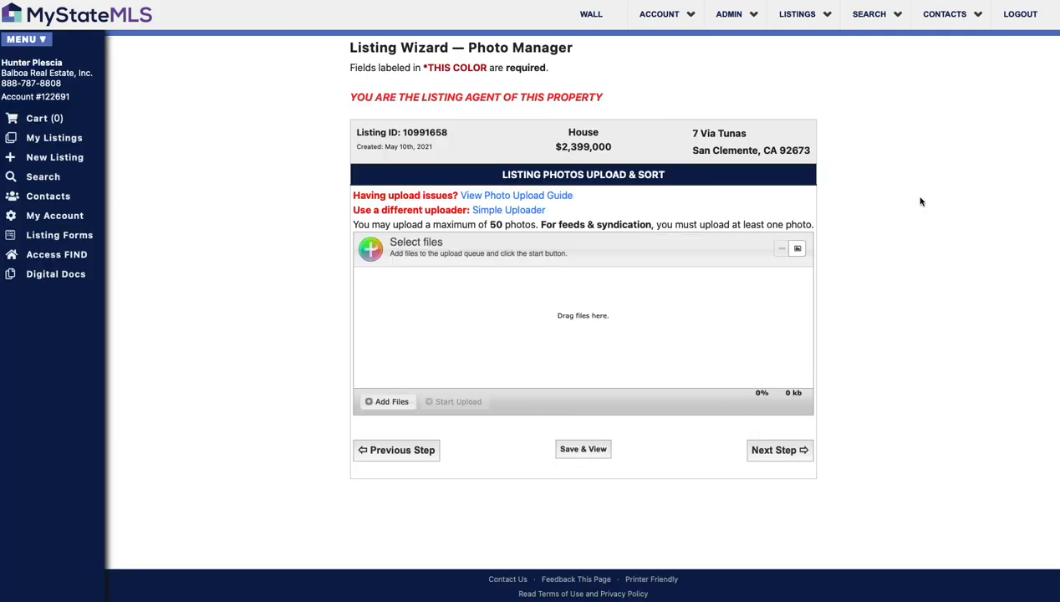
Step: Skip the photo and listing agreement uploads, complete the wizard, and view the saved listing
{"action": "left_click", "coordinate": [793, 452]}
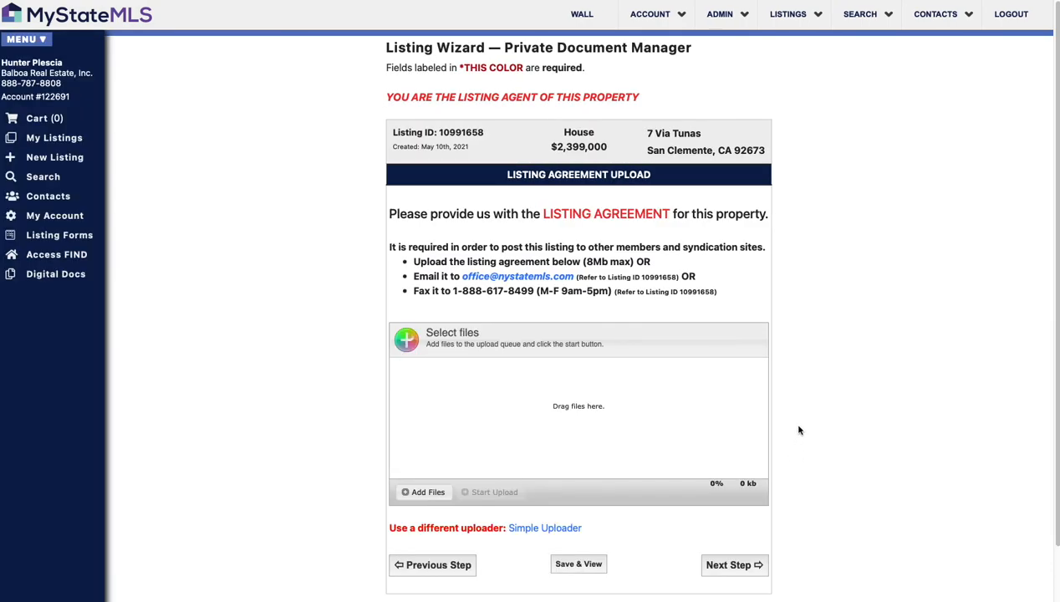
{"action": "scroll", "coordinate": [770, 423], "scroll_direction": "down", "scroll_amount": 1}
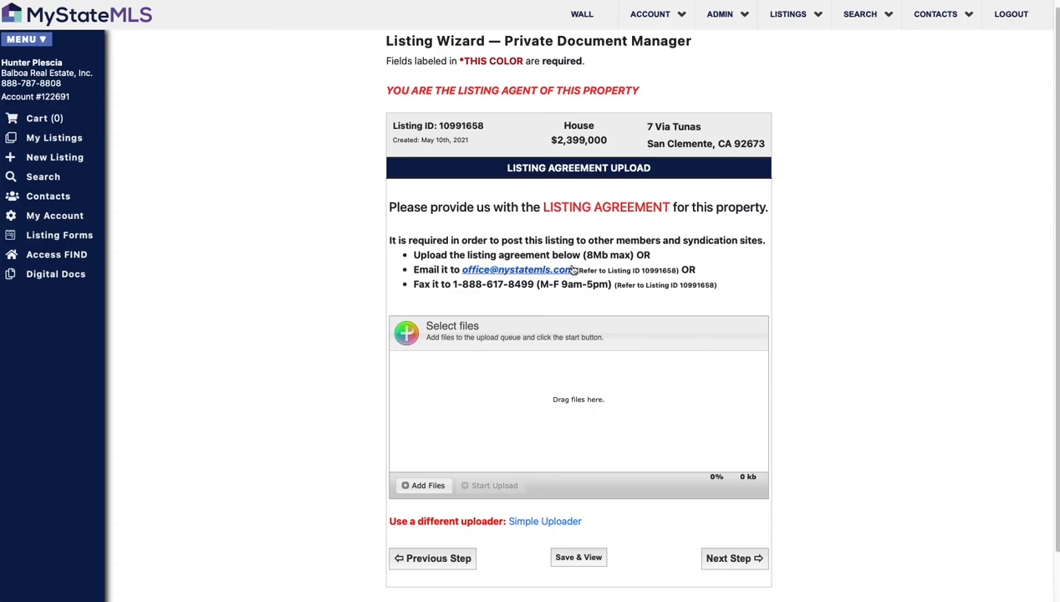
{"action": "scroll", "coordinate": [606, 292], "scroll_direction": "down", "scroll_amount": 3}
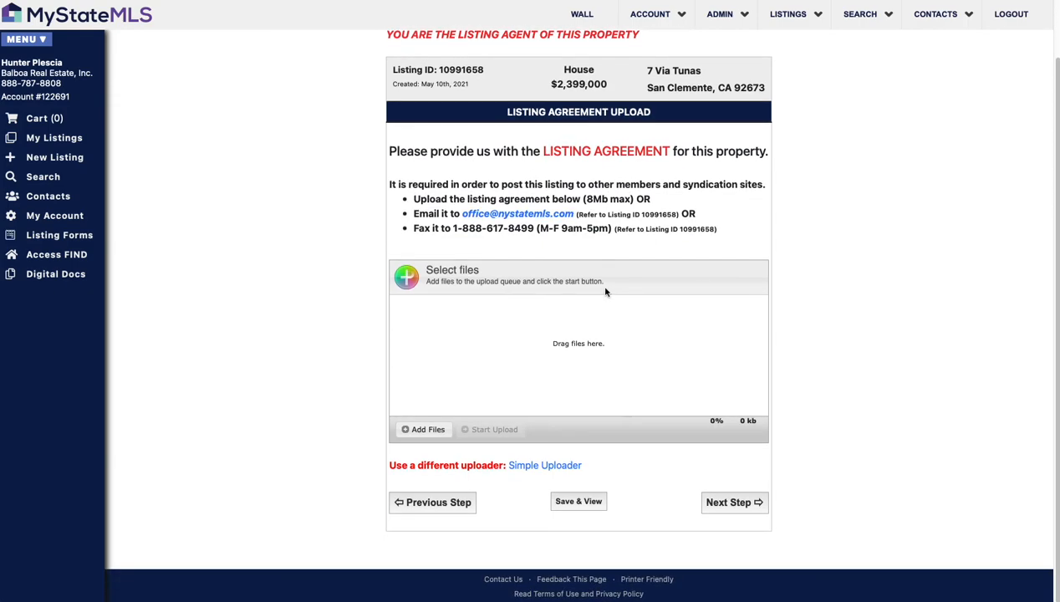
{"action": "left_click", "coordinate": [747, 506]}
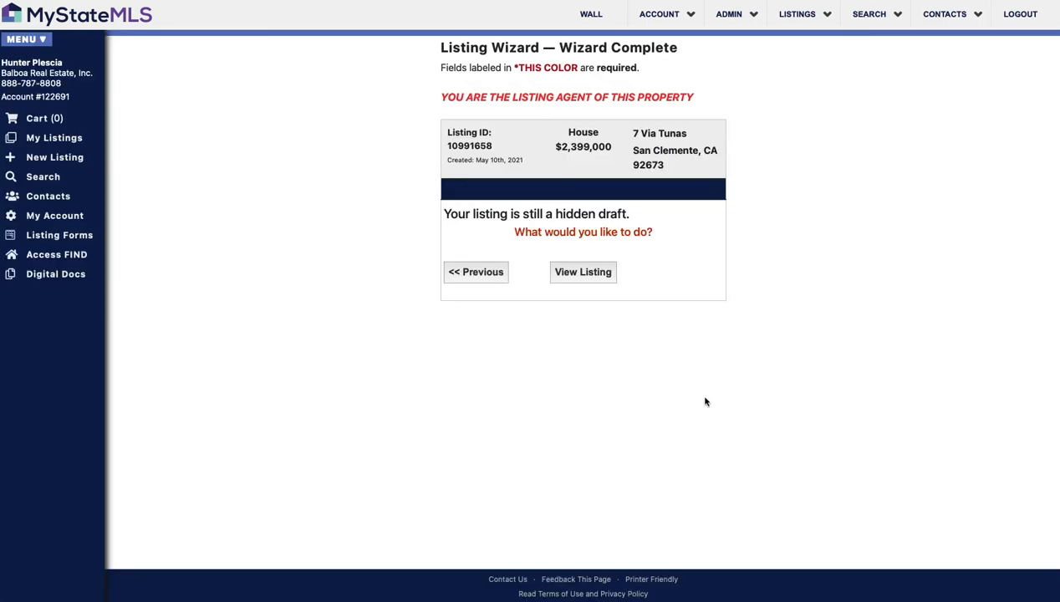
{"action": "left_click", "coordinate": [591, 273]}
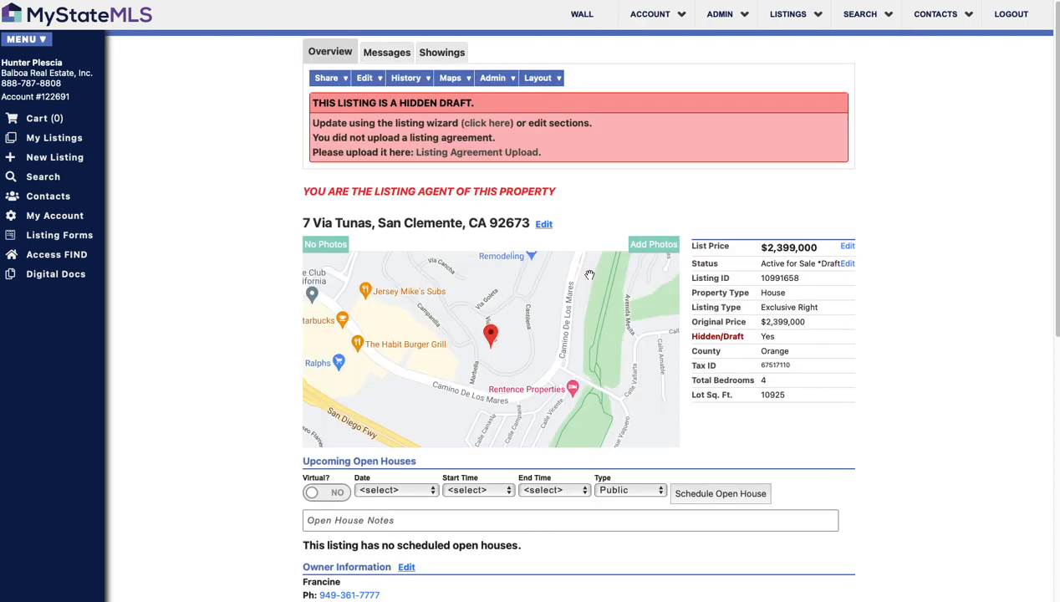
{"action": "scroll", "coordinate": [593, 280], "scroll_direction": "down", "scroll_amount": 5}
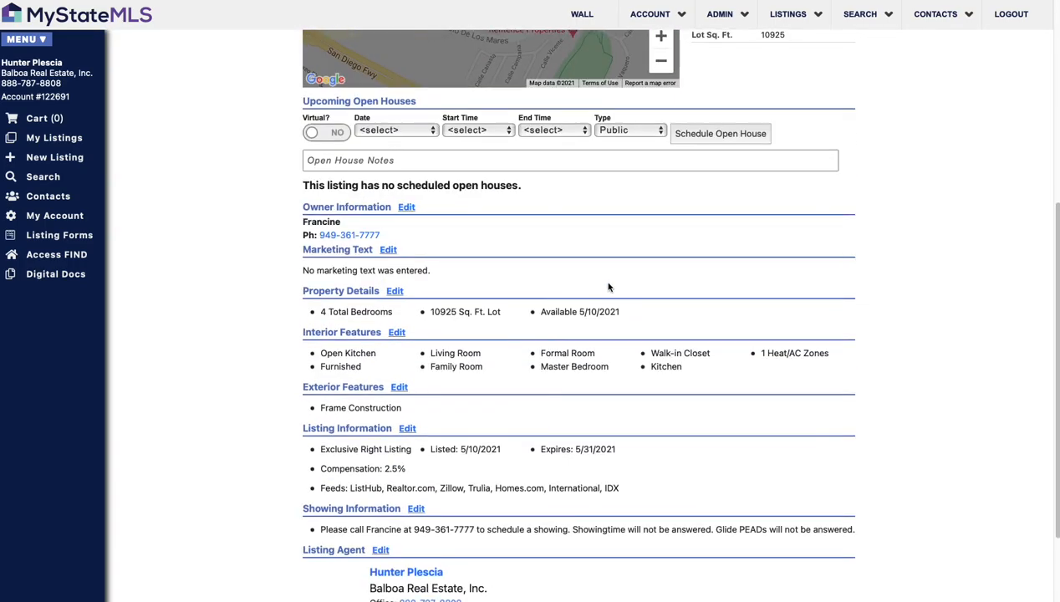
{"action": "scroll", "coordinate": [609, 287], "scroll_direction": "down", "scroll_amount": 2}
{"action": "scroll", "coordinate": [667, 287], "scroll_direction": "up", "scroll_amount": 6}
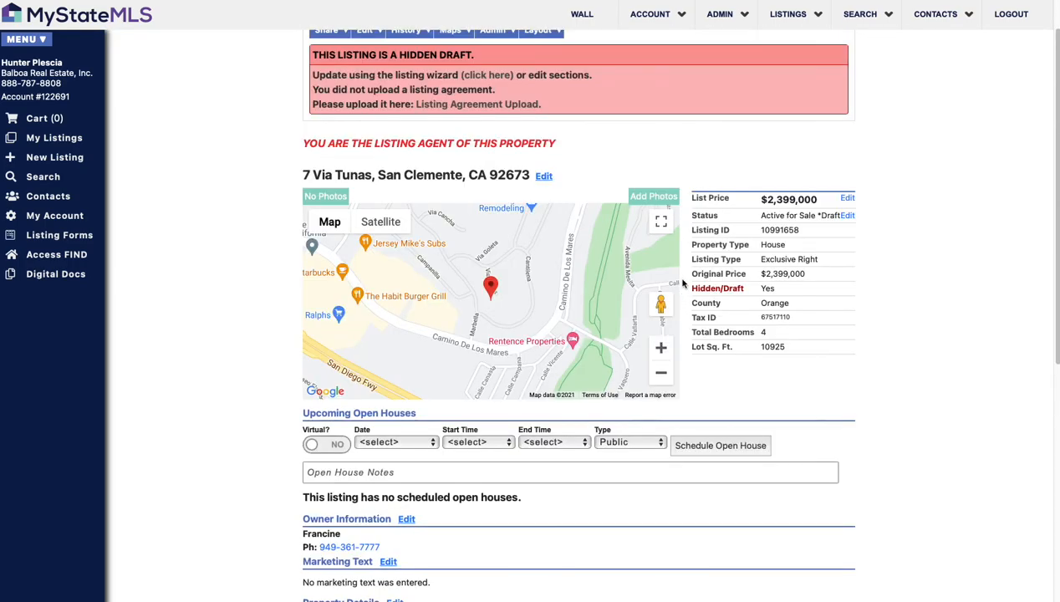
{"action": "scroll", "coordinate": [673, 381], "scroll_direction": "up", "scroll_amount": 1}
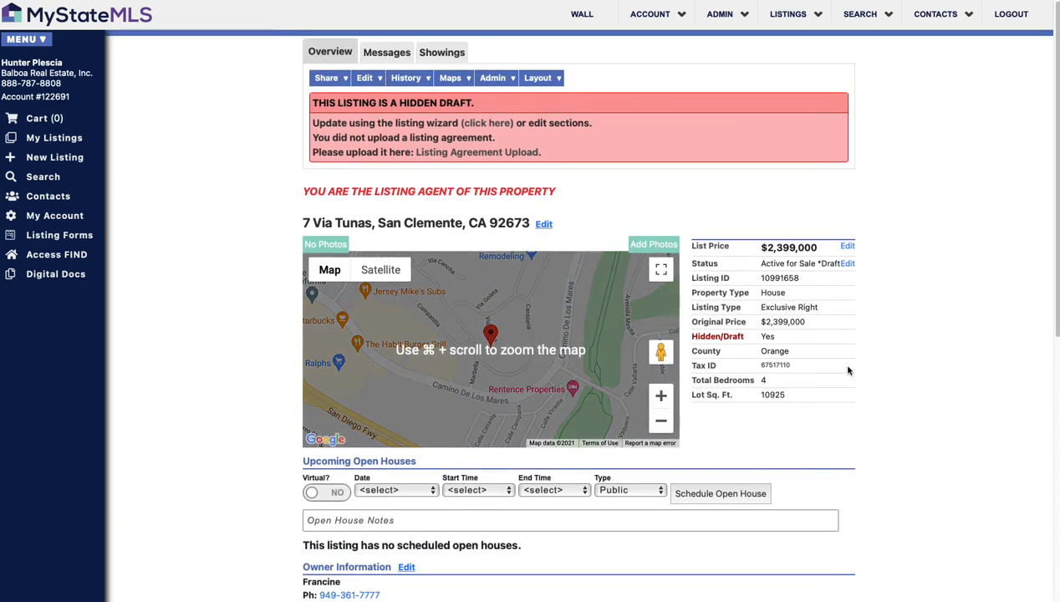
{"action": "scroll", "coordinate": [883, 352], "scroll_direction": "down", "scroll_amount": 1}
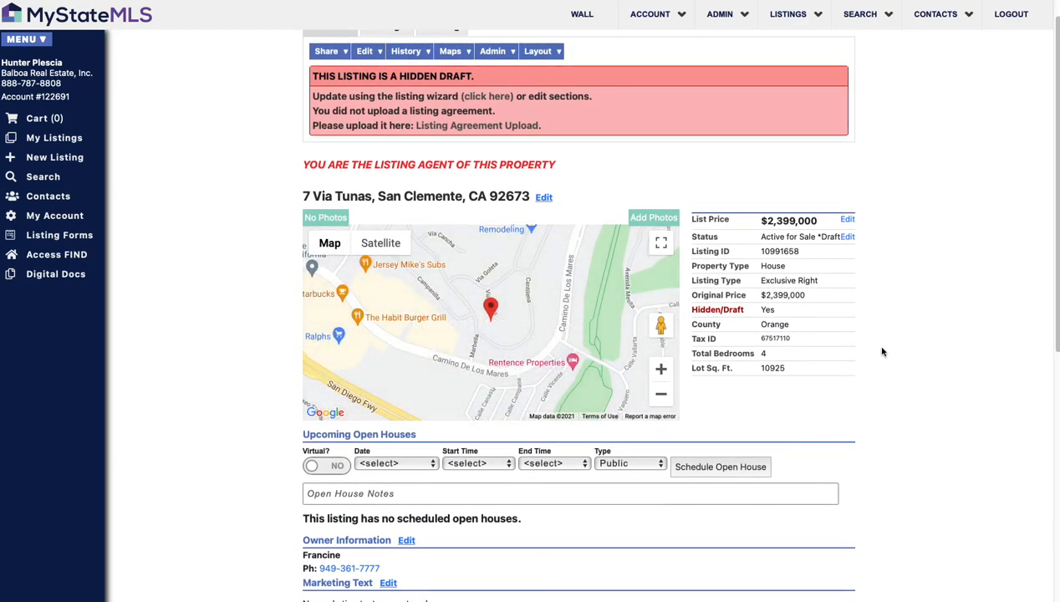
{"action": "scroll", "coordinate": [882, 352], "scroll_direction": "down", "scroll_amount": 1}
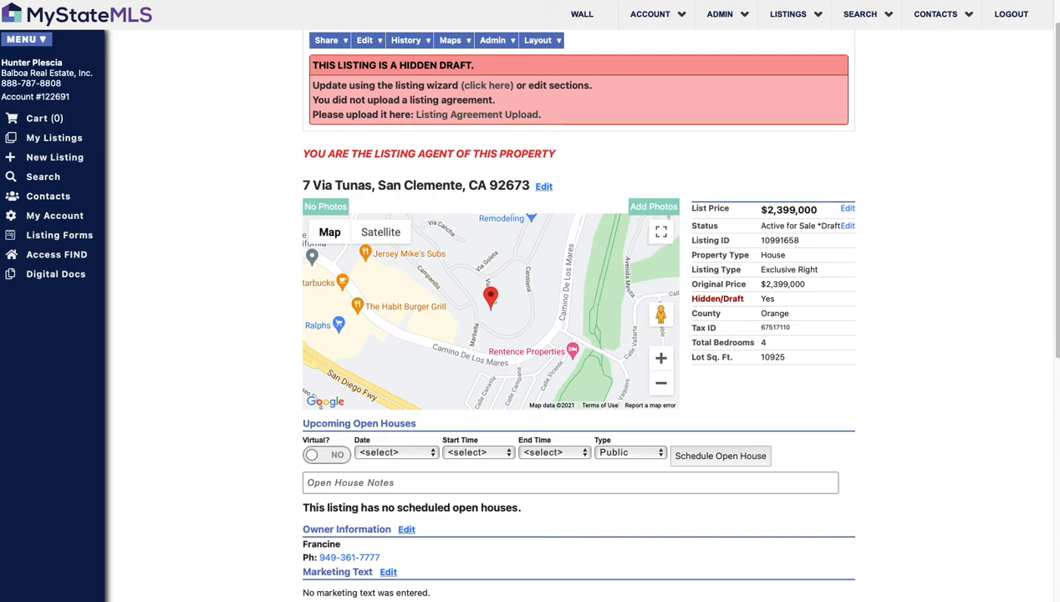
{"action": "scroll", "coordinate": [917, 355], "scroll_direction": "down", "scroll_amount": 1}
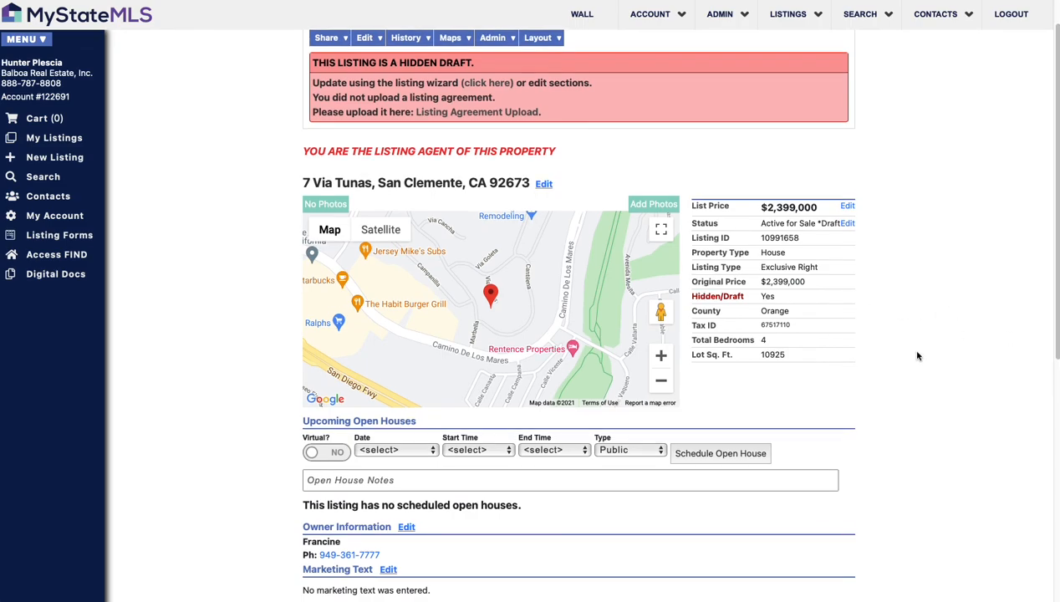
{"action": "scroll", "coordinate": [917, 351], "scroll_direction": "down", "scroll_amount": 1}
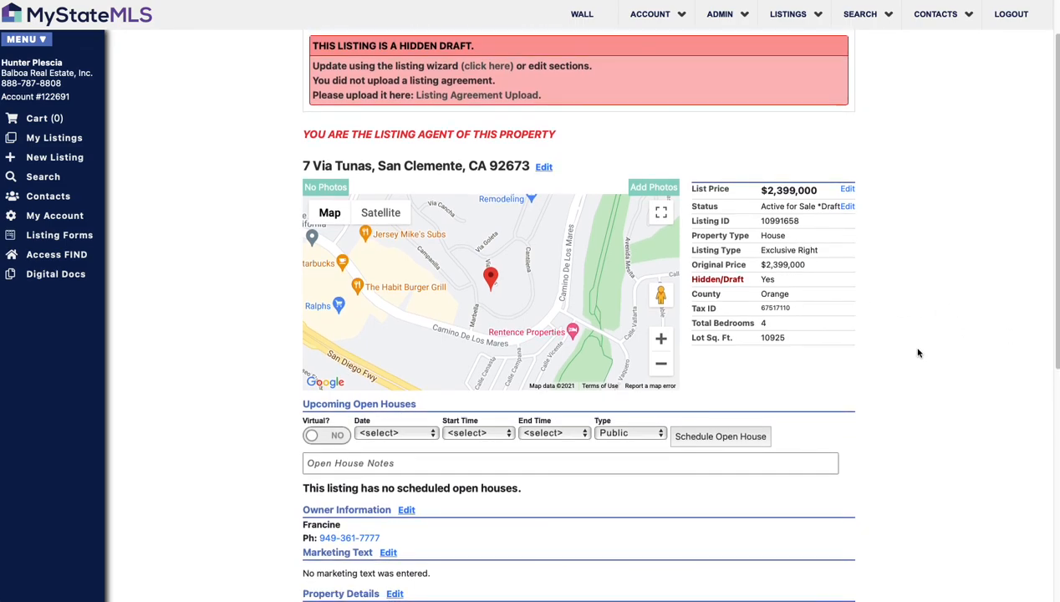
{"action": "scroll", "coordinate": [919, 352], "scroll_direction": "down", "scroll_amount": 2}
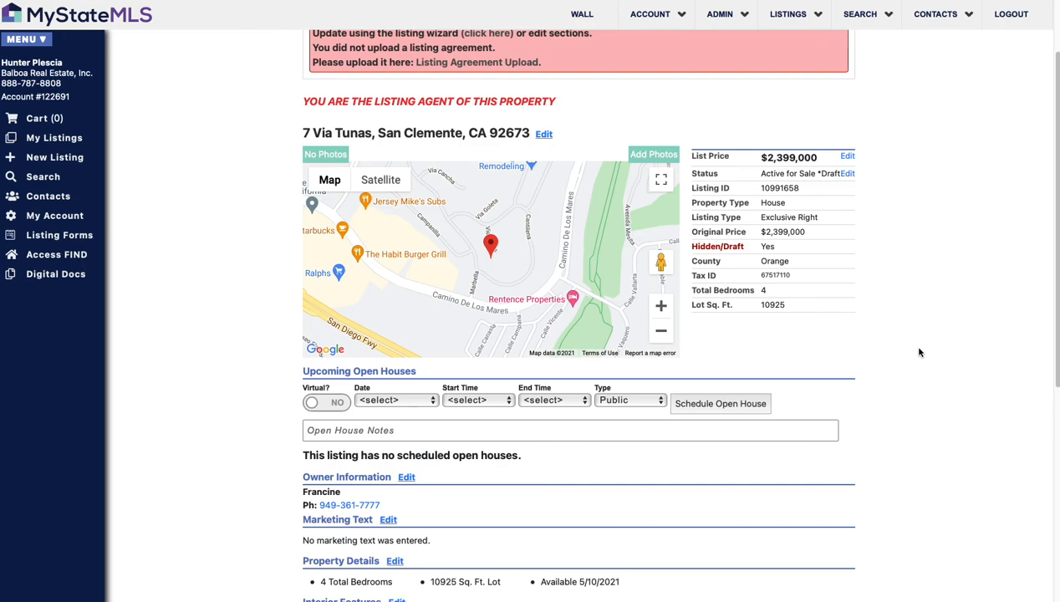
{"action": "scroll", "coordinate": [919, 352], "scroll_direction": "down", "scroll_amount": 1}
{"action": "scroll", "coordinate": [914, 349], "scroll_direction": "down", "scroll_amount": 5}
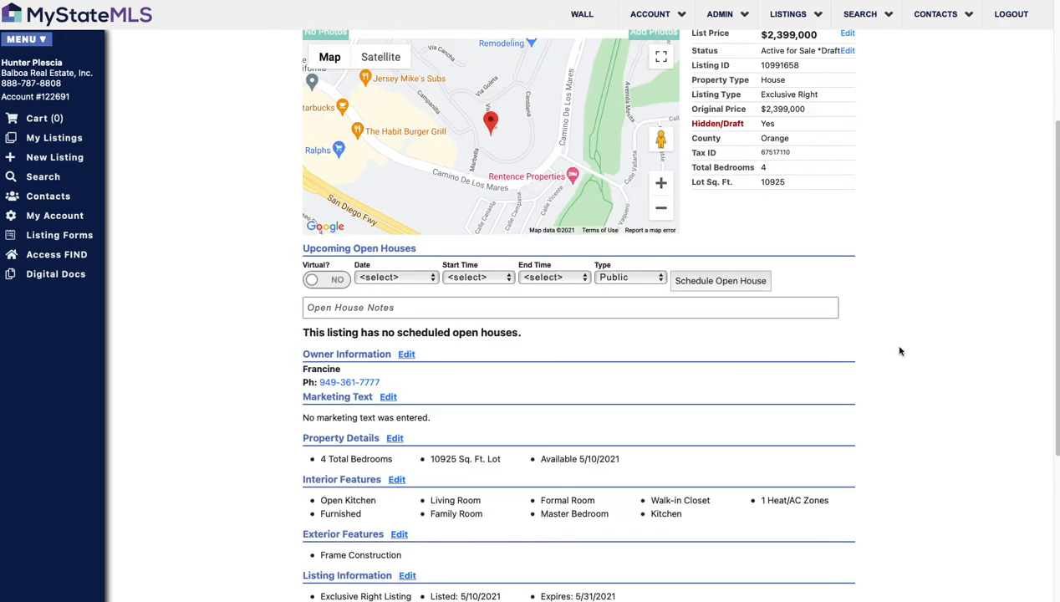
{"action": "scroll", "coordinate": [886, 378], "scroll_direction": "up", "scroll_amount": 6}
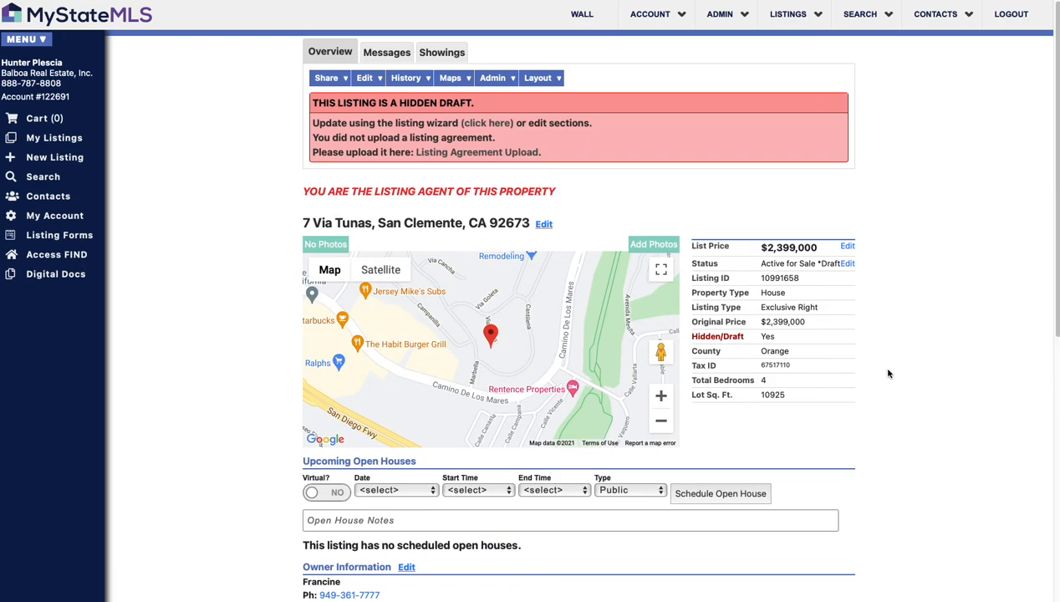
Step: Log out via LOGOUT in the top navigation bar, returning to the public home page
{"action": "scroll", "coordinate": [889, 371], "scroll_direction": "down", "scroll_amount": 3}
{"action": "scroll", "coordinate": [890, 369], "scroll_direction": "up", "scroll_amount": 3}
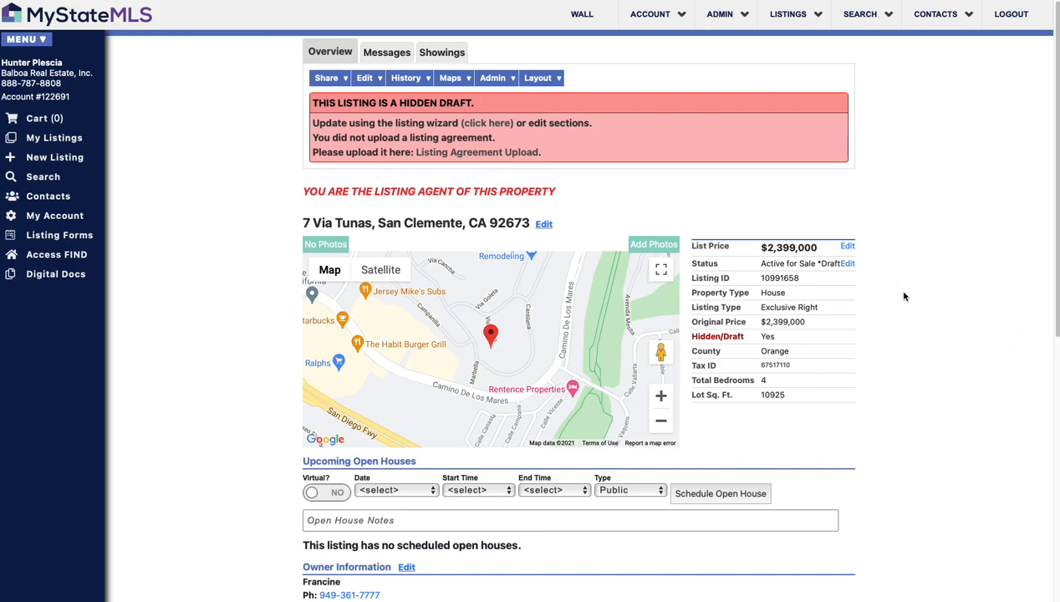
{"action": "left_click", "coordinate": [1018, 18]}
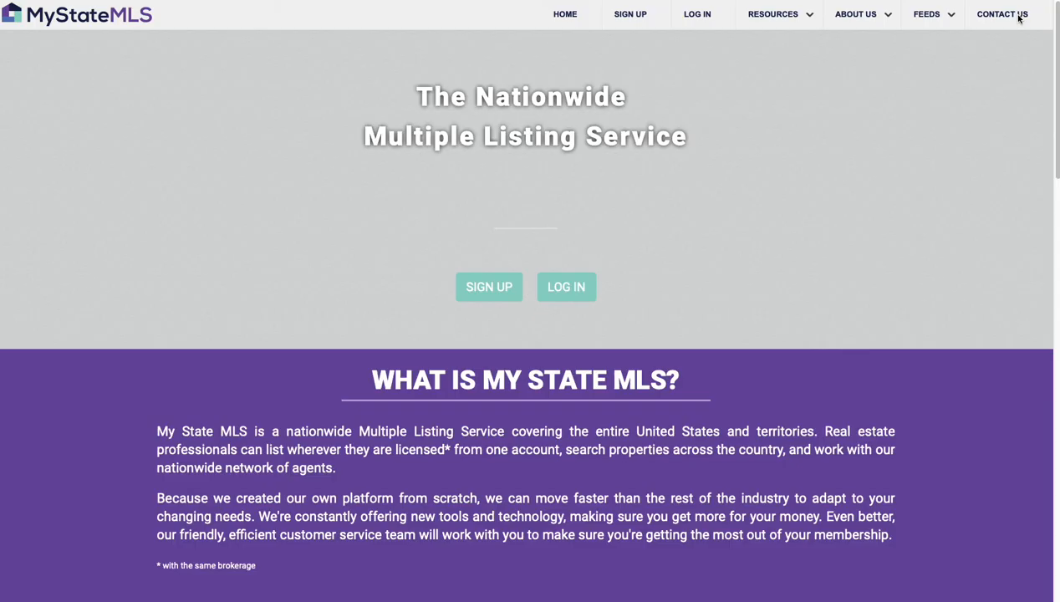